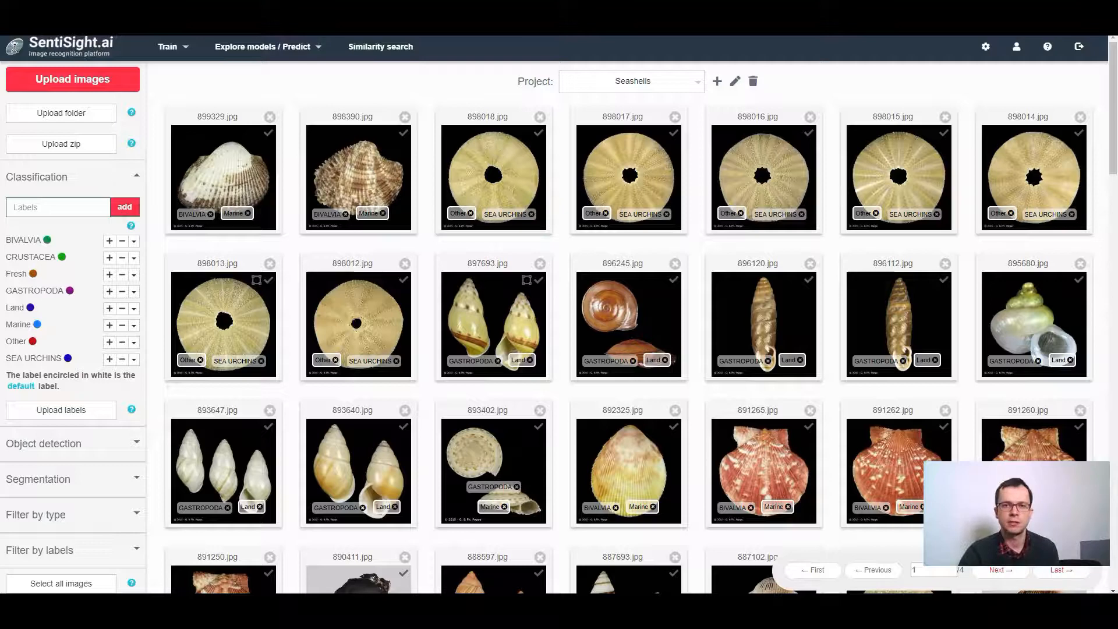
Select the images 898013, 898012, 897693 and 896245 and open them for segmentation labeling
drag(158, 293, 624, 315)
right_click(221, 307)
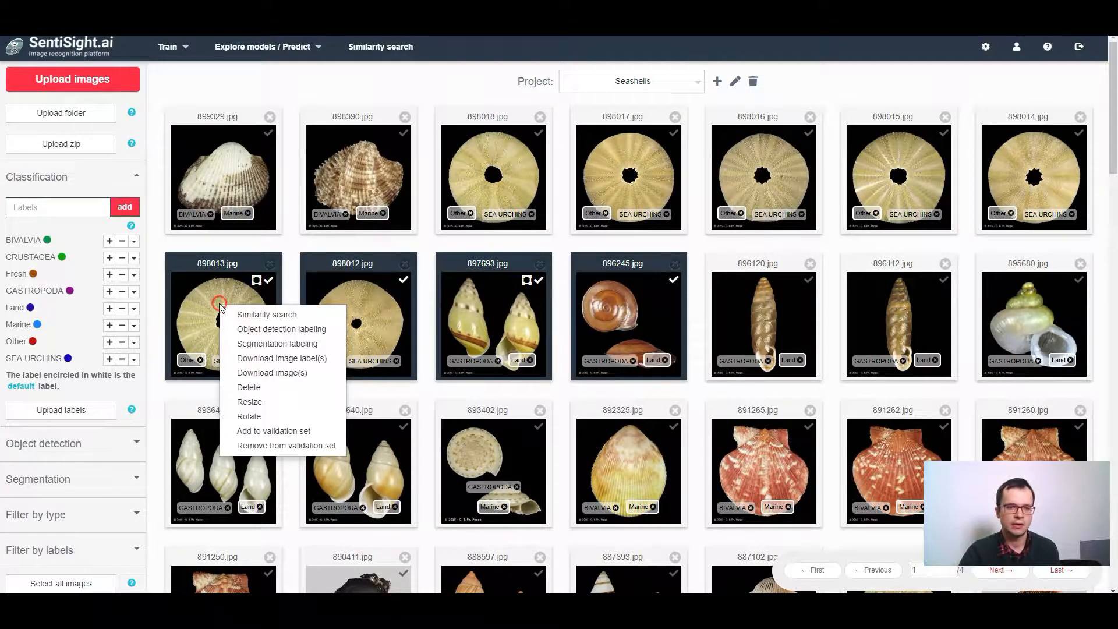
click(280, 344)
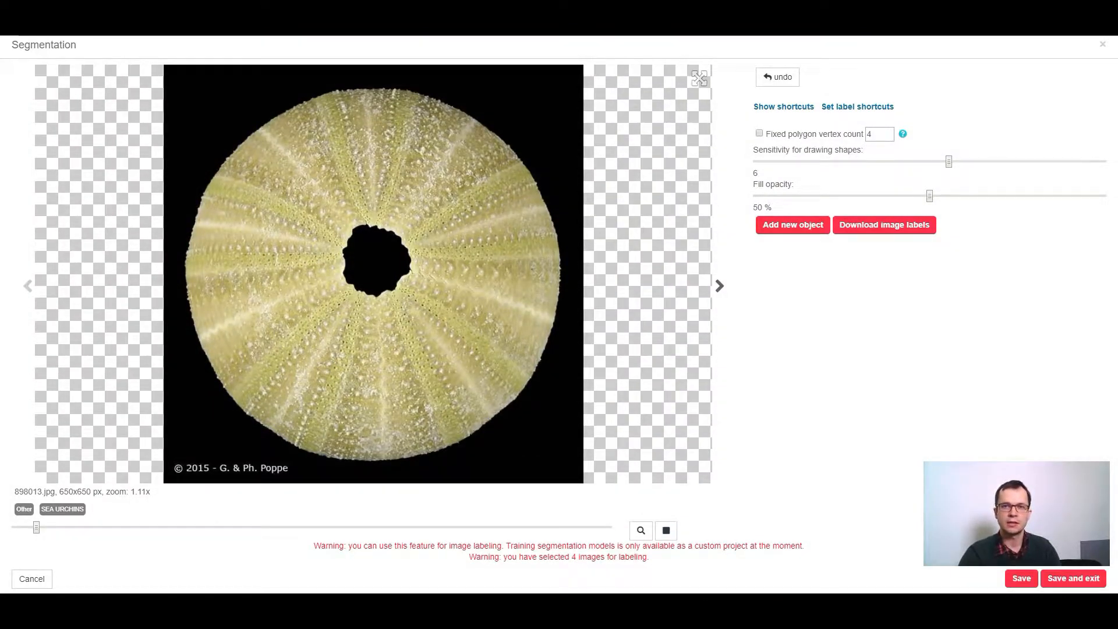
Trace the lower half of the sea urchin's outline in 898013.jpg with a polygon labeled Other
click(558, 272)
click(556, 307)
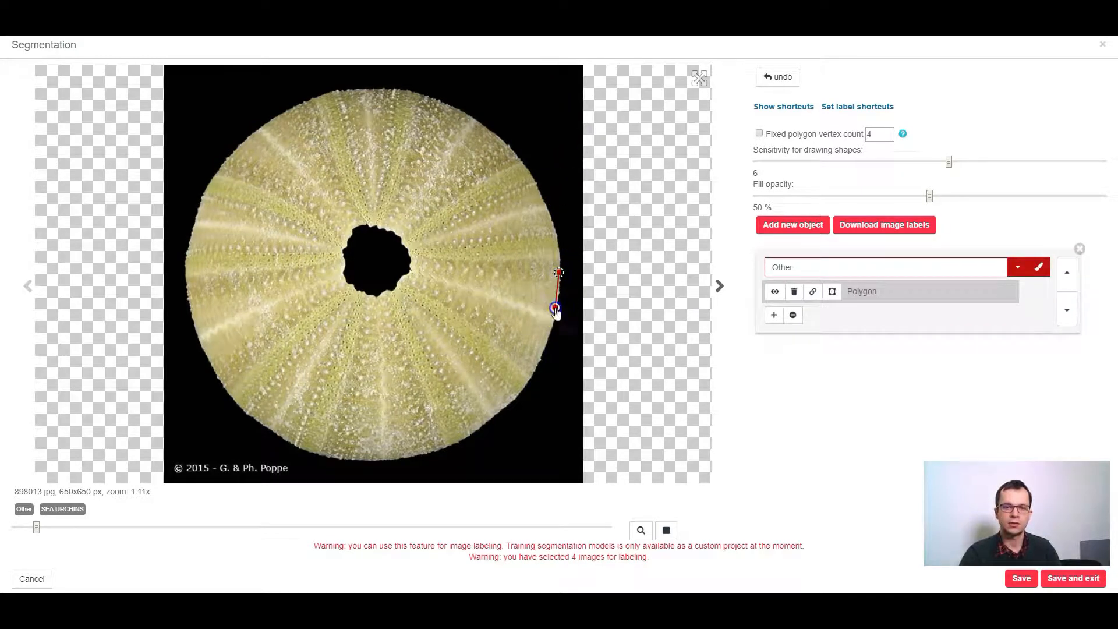
click(540, 350)
click(513, 395)
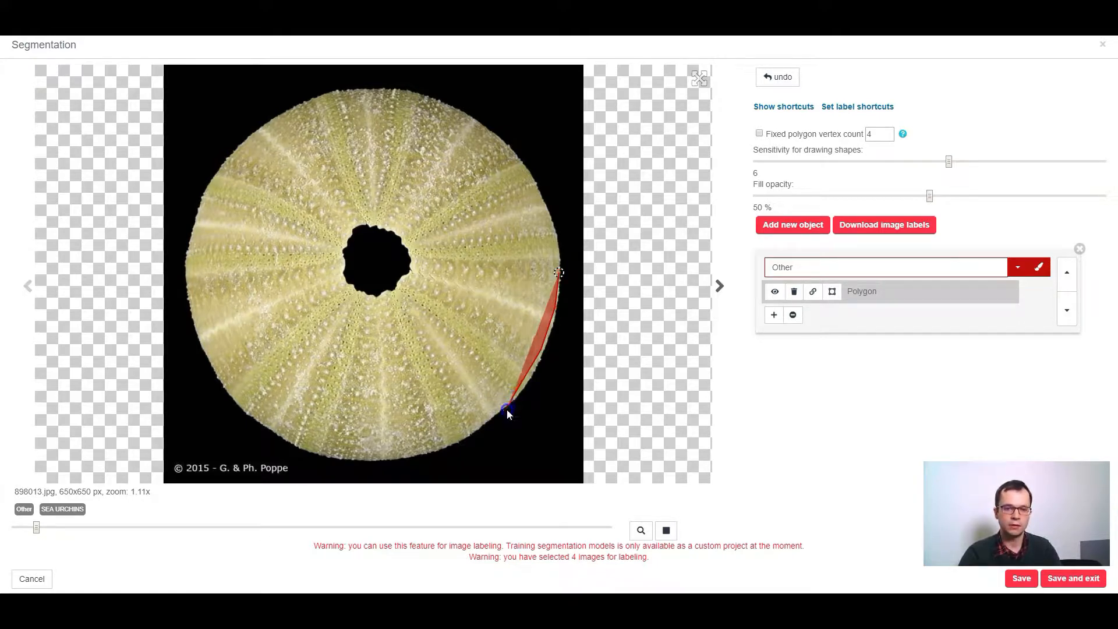
mouse_move(507, 409)
mouse_down()
mouse_move(416, 445)
mouse_move(306, 436)
mouse_move(234, 391)
mouse_move(193, 282)
mouse_move(202, 202)
mouse_up()
click(277, 218)
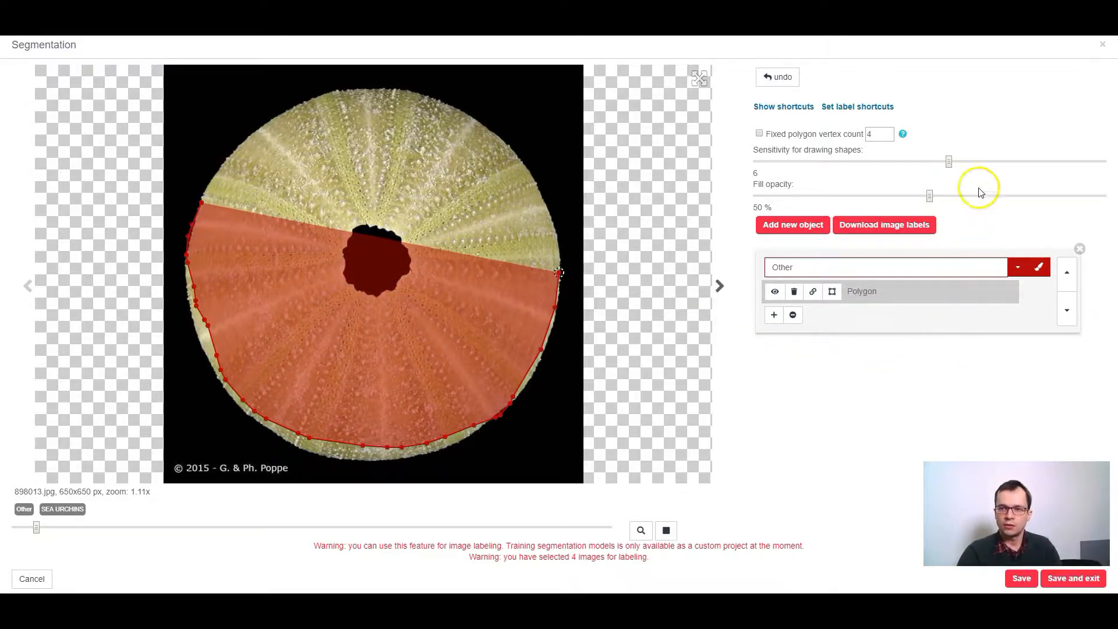
Set the shape drawing sensitivity to 10 and trace the sea urchin's upper outline to close the polygon
click(950, 163)
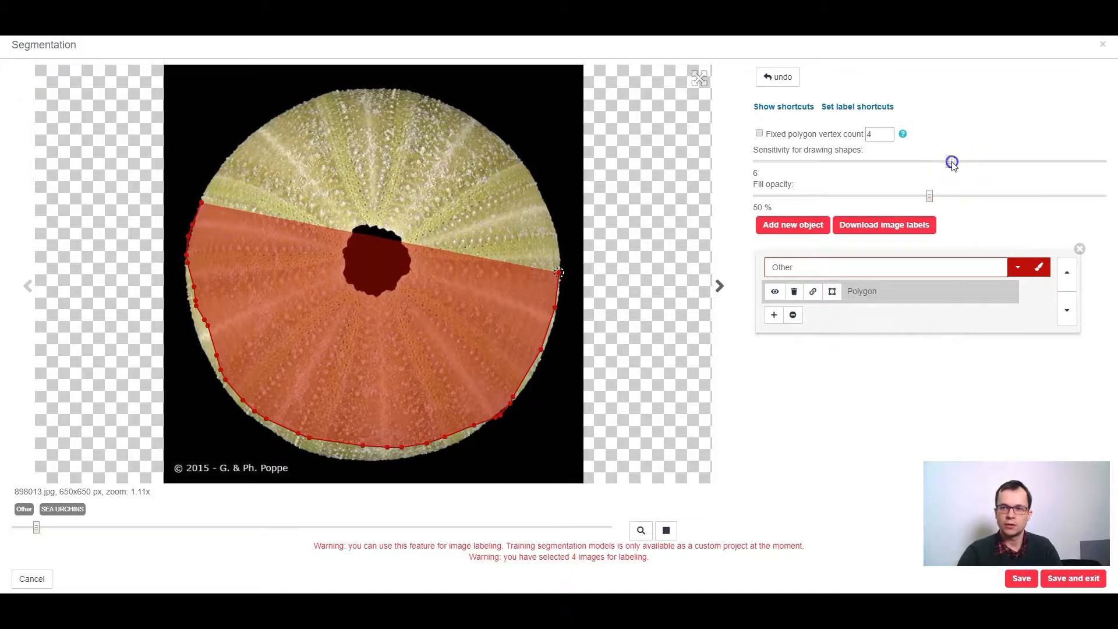
drag(952, 164, 1113, 161)
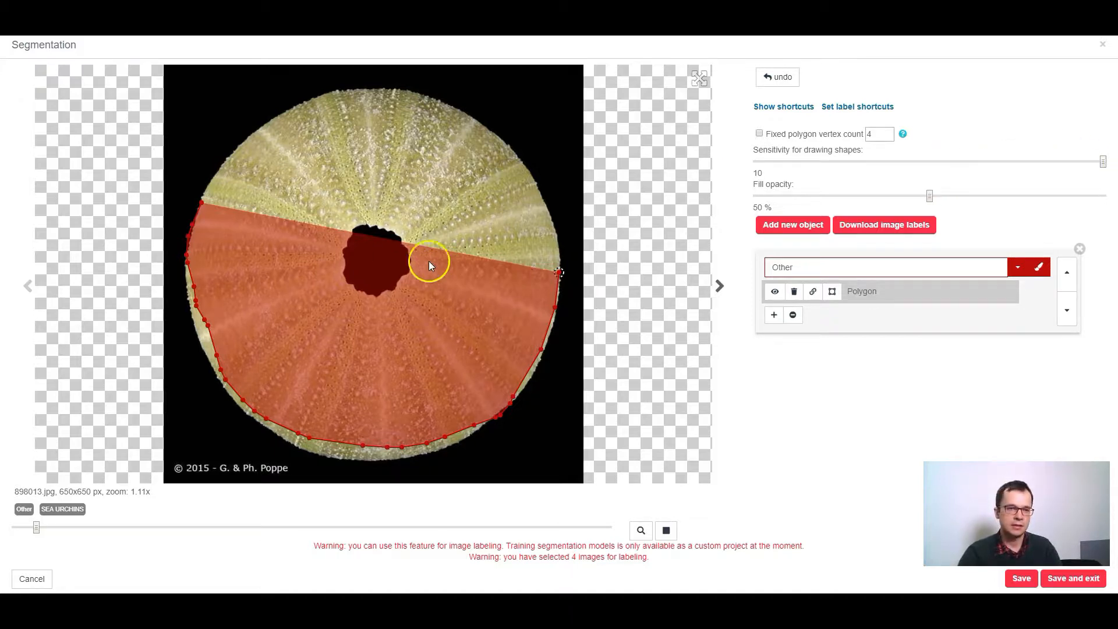
mouse_move(200, 200)
mouse_down()
mouse_move(225, 158)
mouse_move(327, 92)
mouse_move(489, 125)
mouse_move(536, 180)
mouse_up()
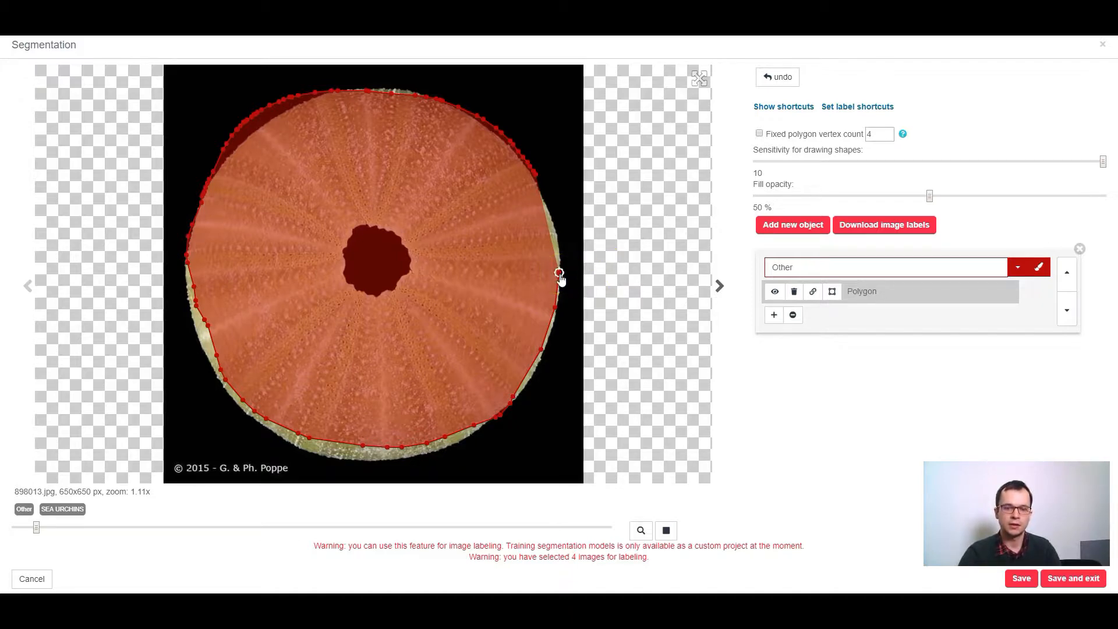
click(649, 241)
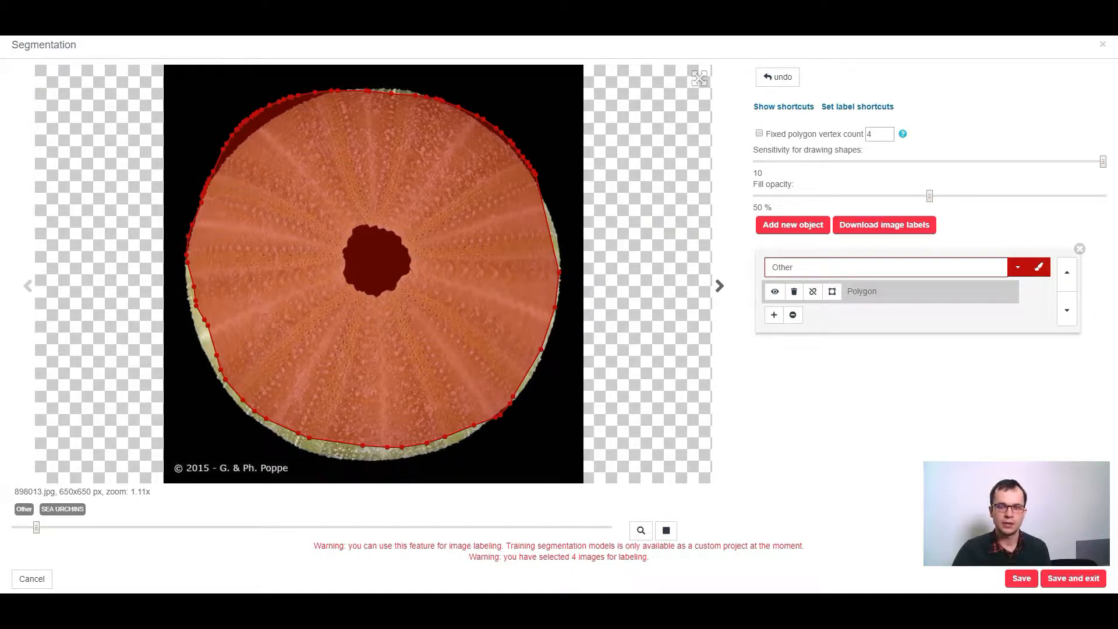
Adjust the polygon's points along the sea urchin's lower-left and upper-right edges to follow the shell outline more closely
click(193, 286)
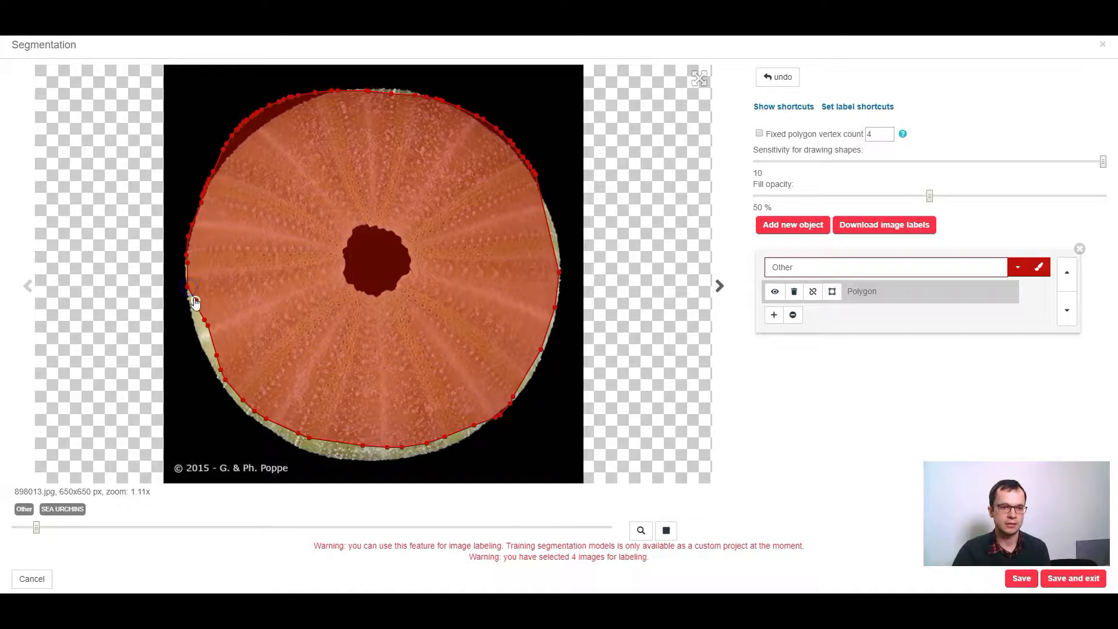
drag(190, 306, 207, 359)
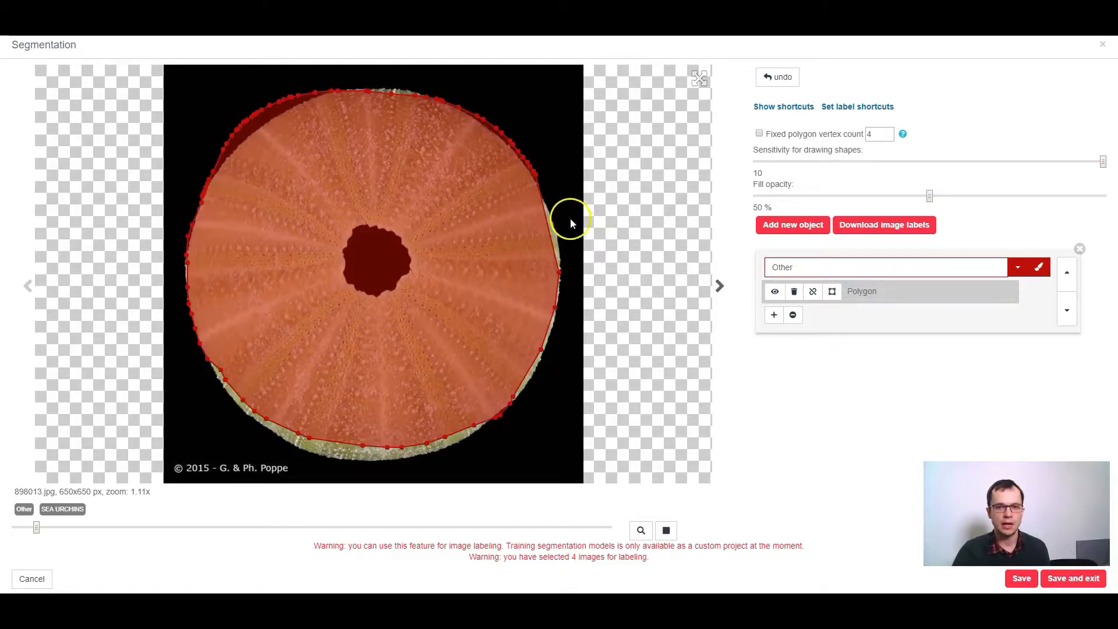
click(542, 197)
click(546, 231)
drag(542, 198, 550, 237)
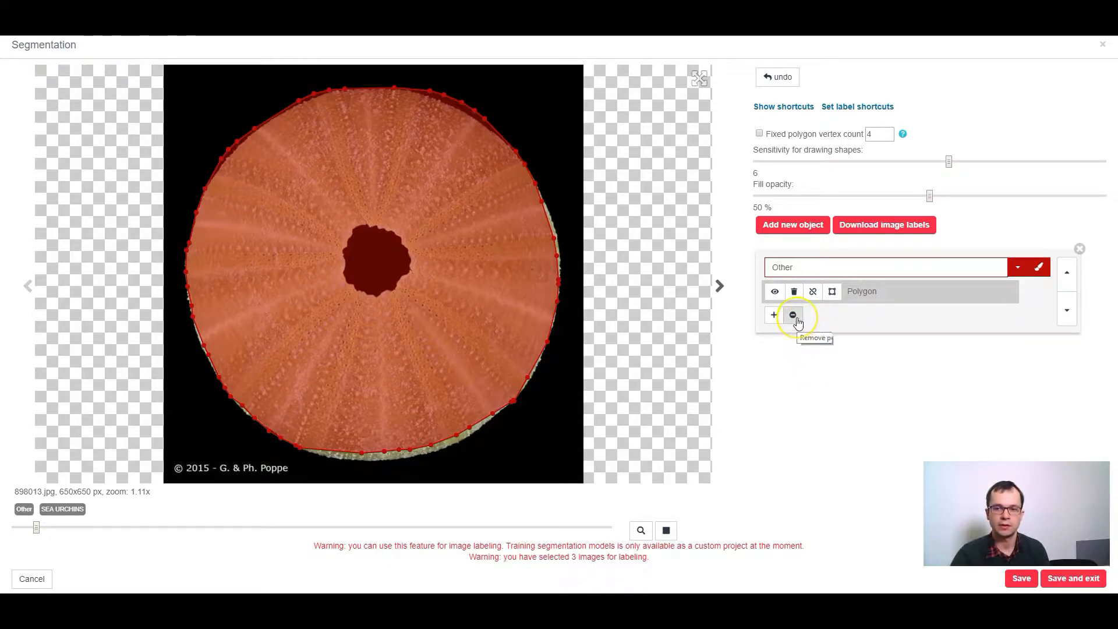
Add a hole to the Other object by tracing the sea urchin's dark central opening
click(794, 317)
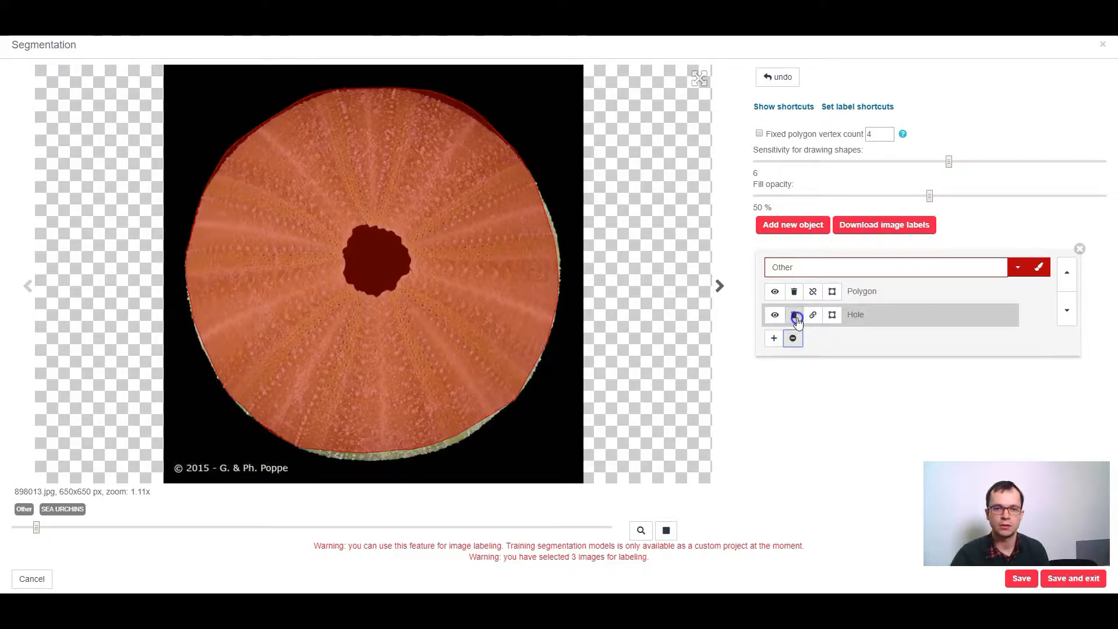
click(411, 260)
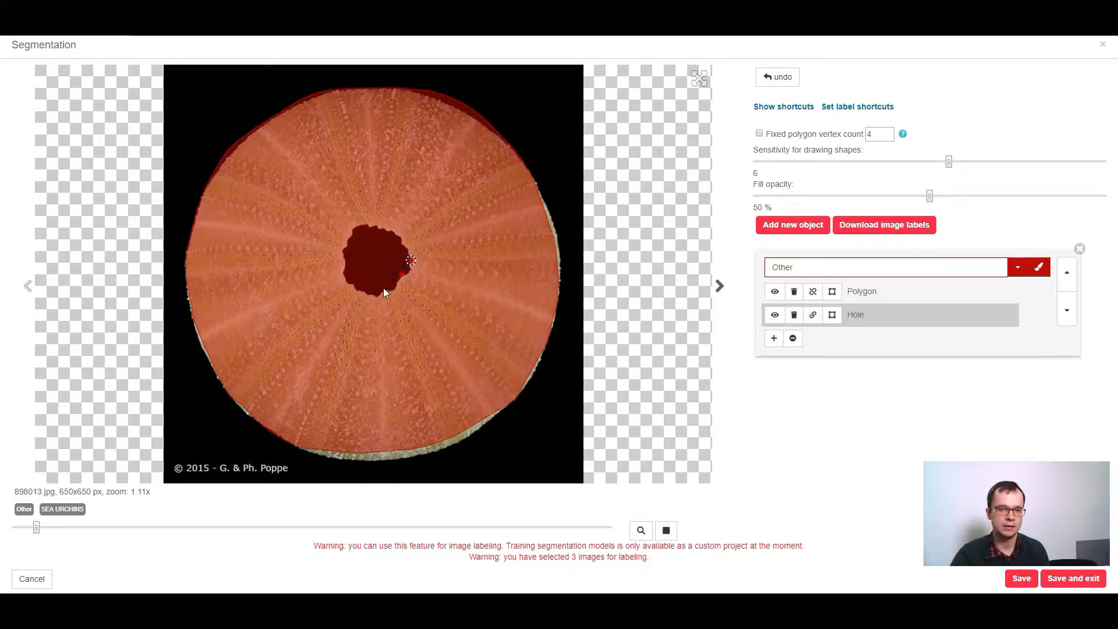
click(383, 288)
click(361, 290)
click(348, 281)
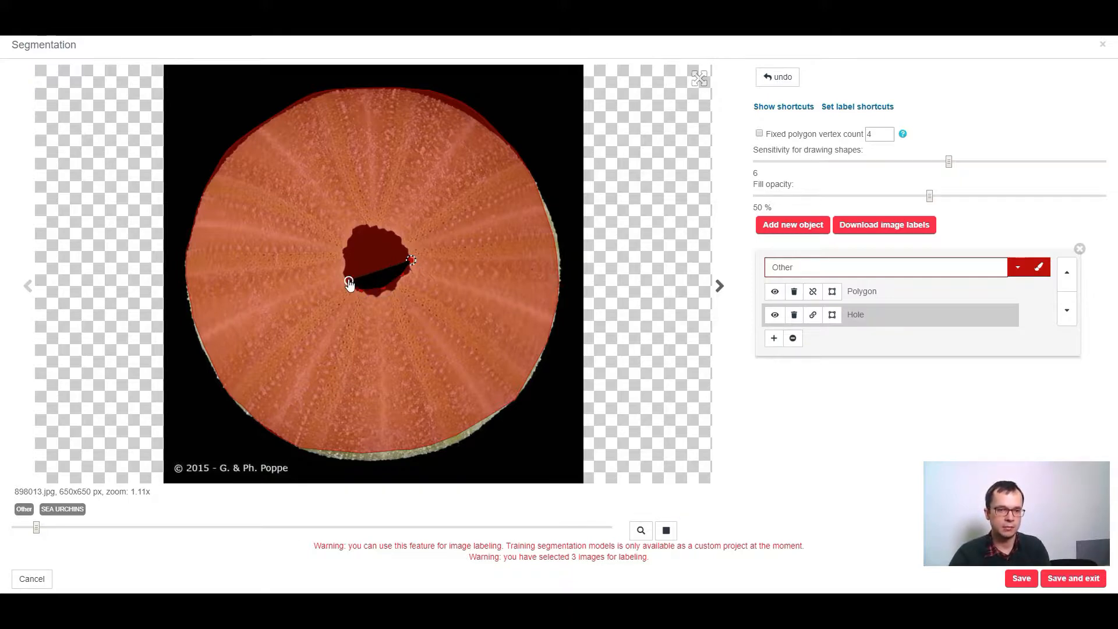
click(343, 245)
click(366, 226)
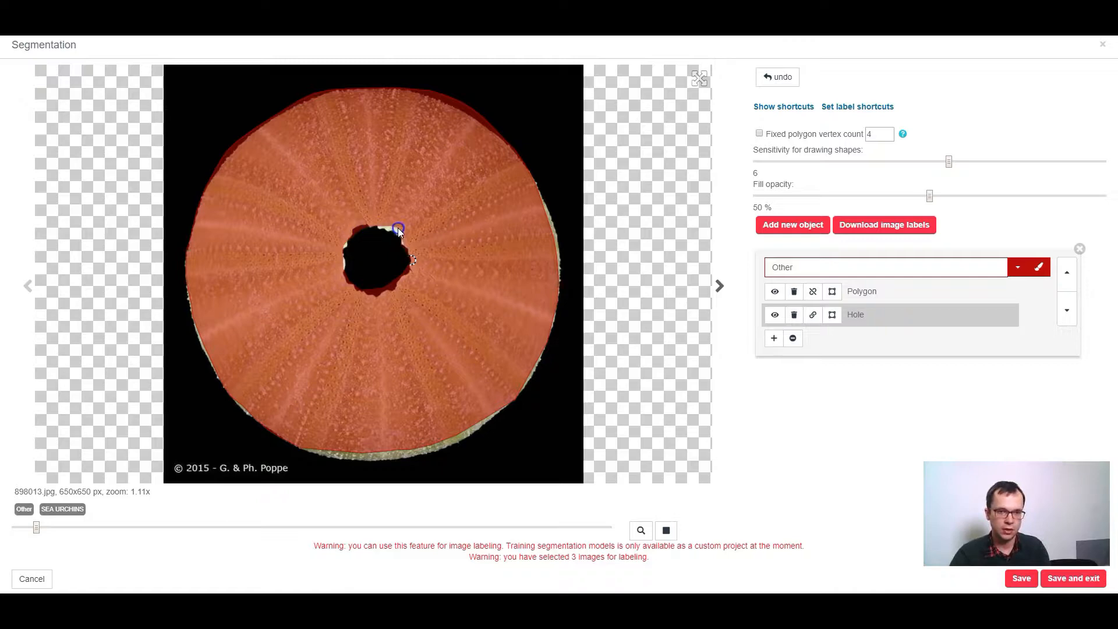
click(397, 228)
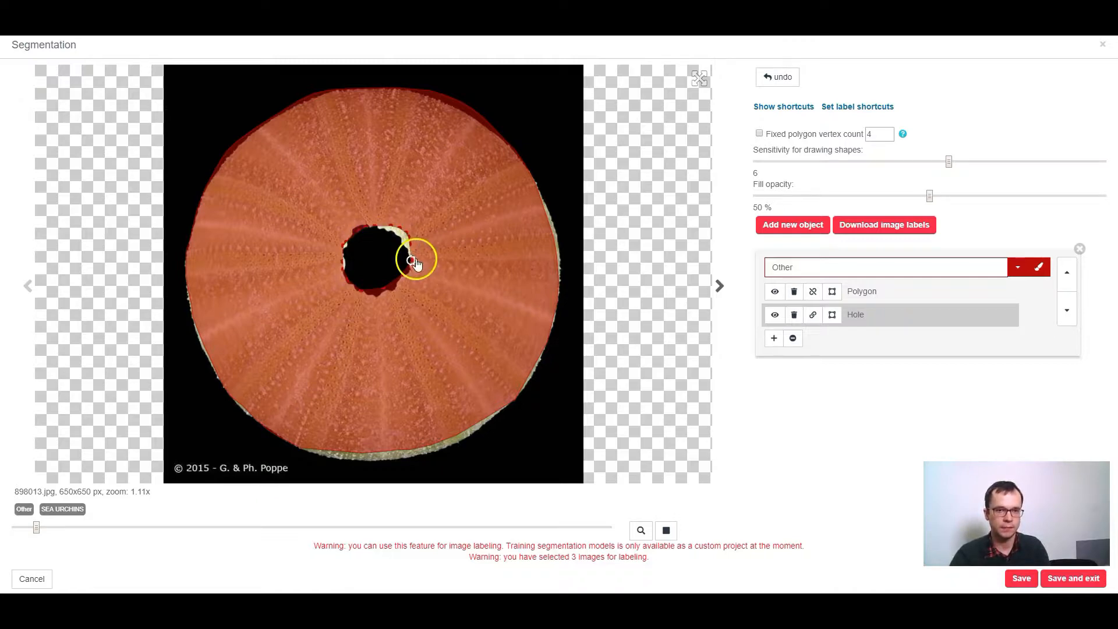
click(412, 260)
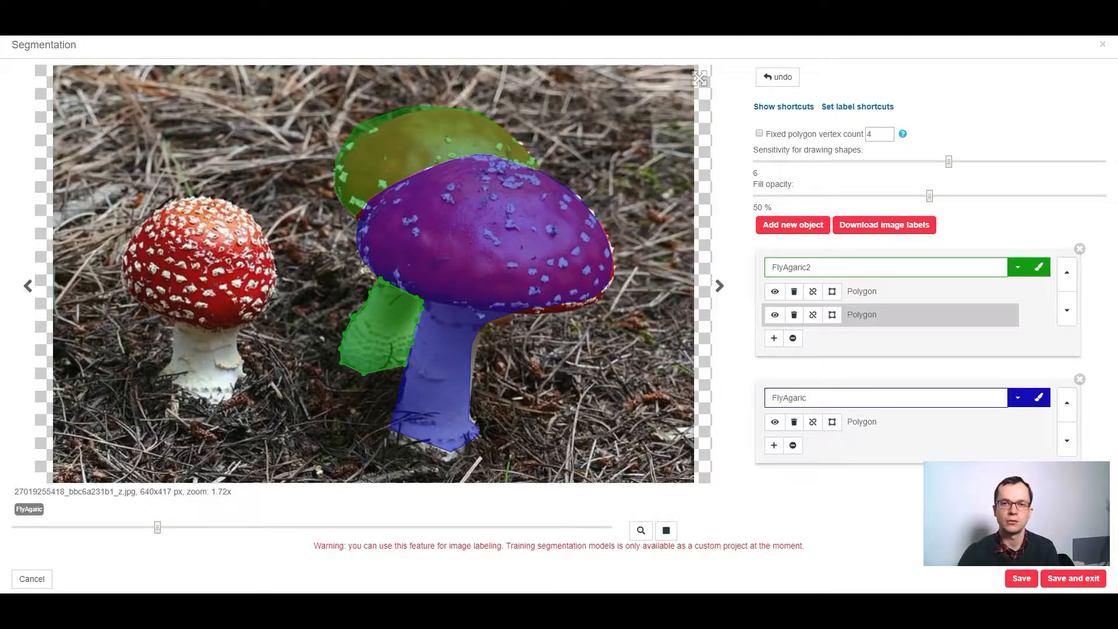
Examine which mushroom parts belong to each polygon of the FlyAgaric2 and FlyAgaric objects
click(865, 295)
click(868, 312)
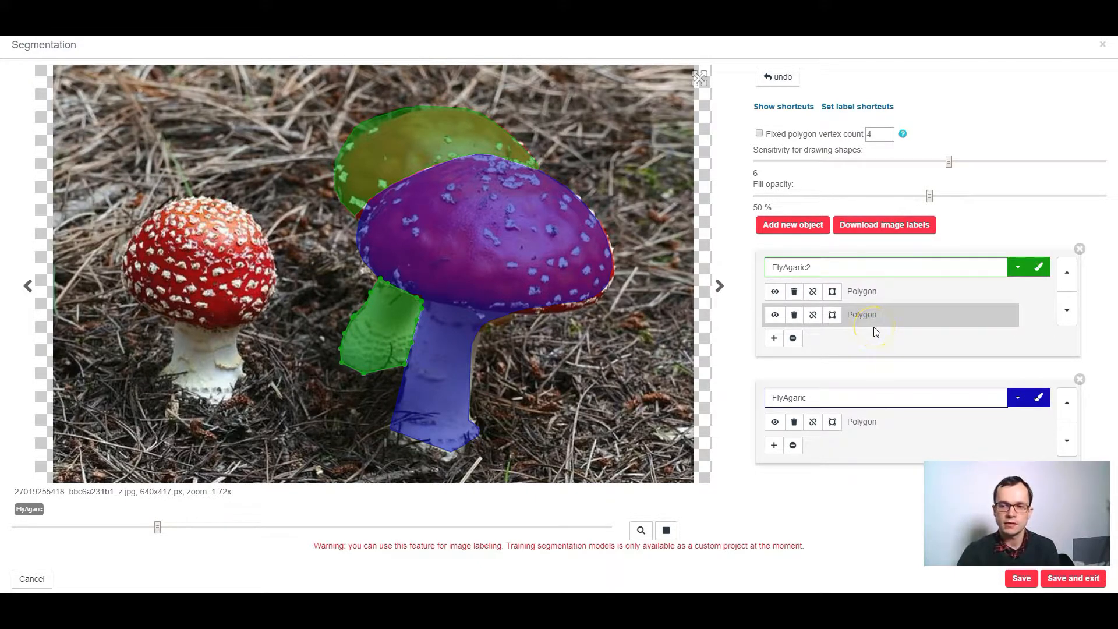
click(873, 423)
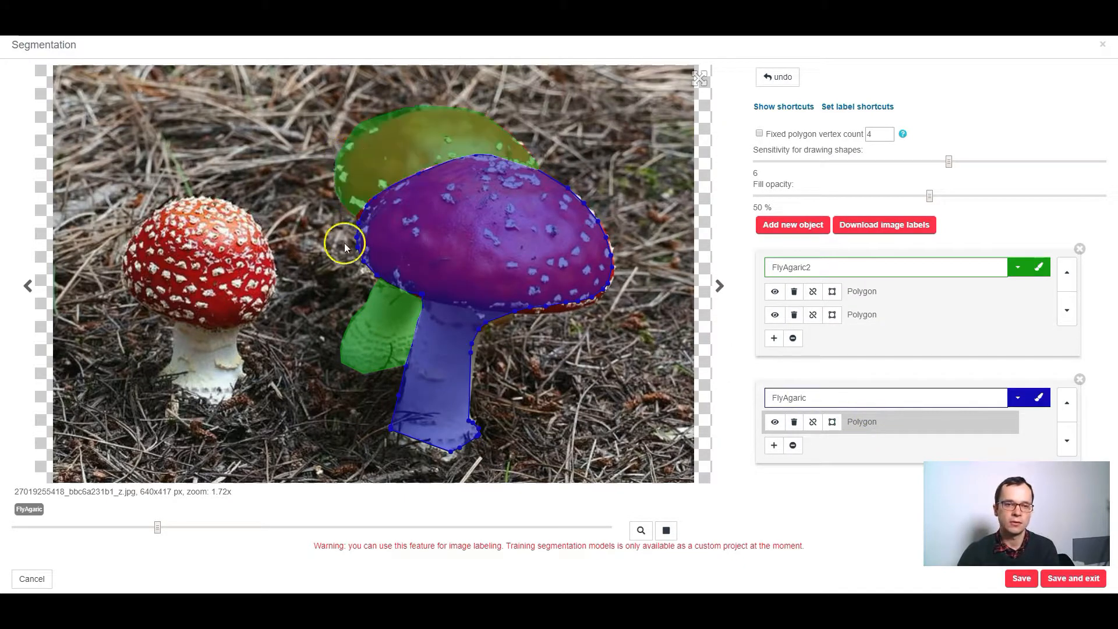
click(375, 339)
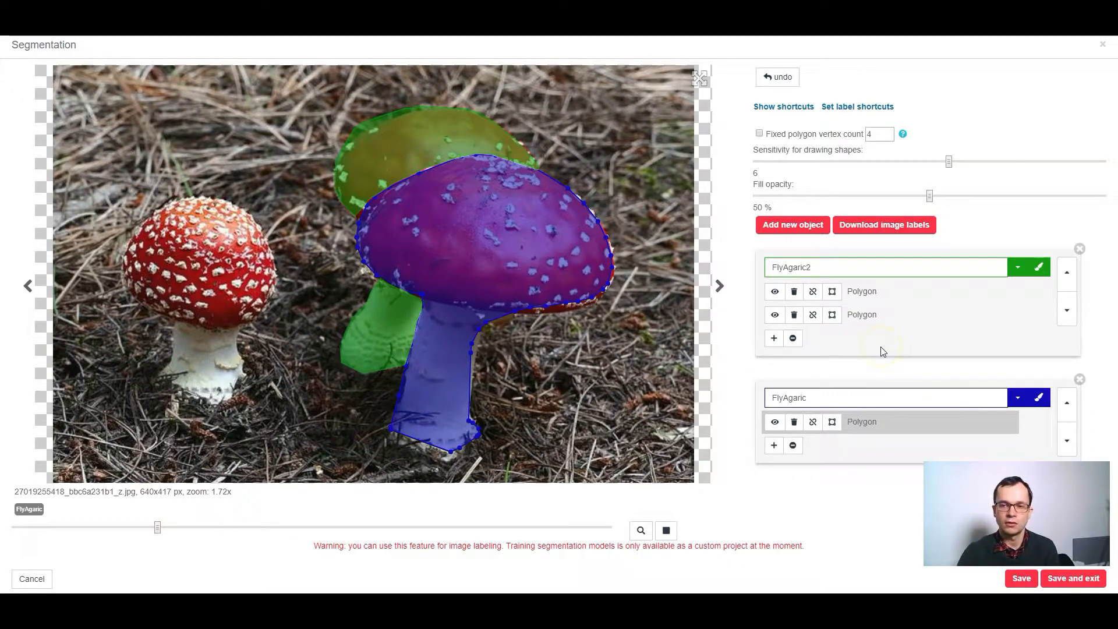
click(872, 293)
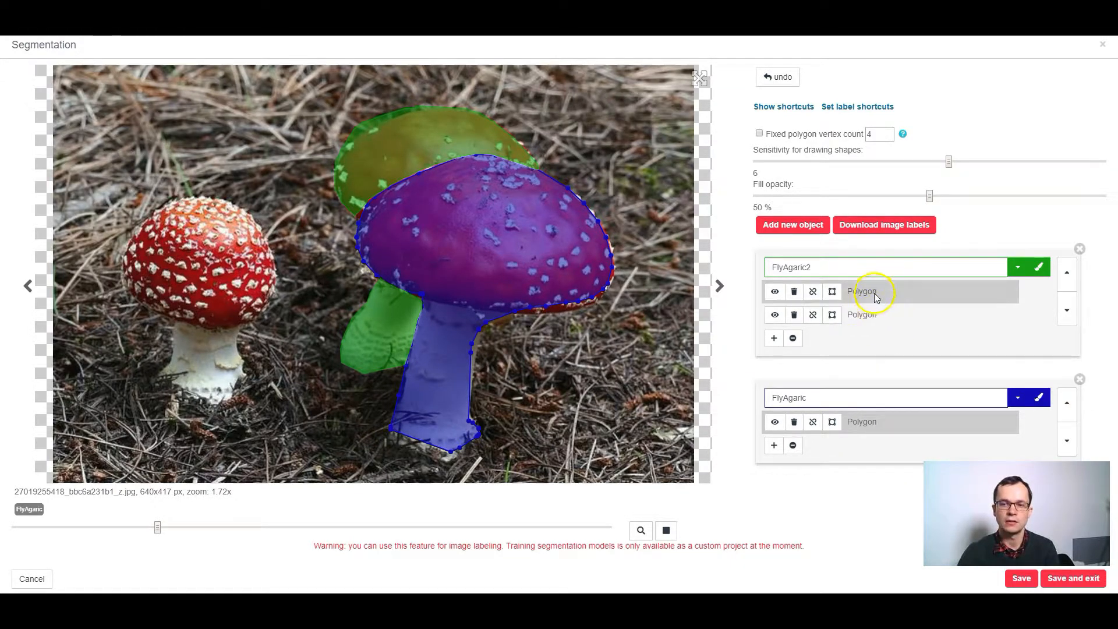
click(867, 313)
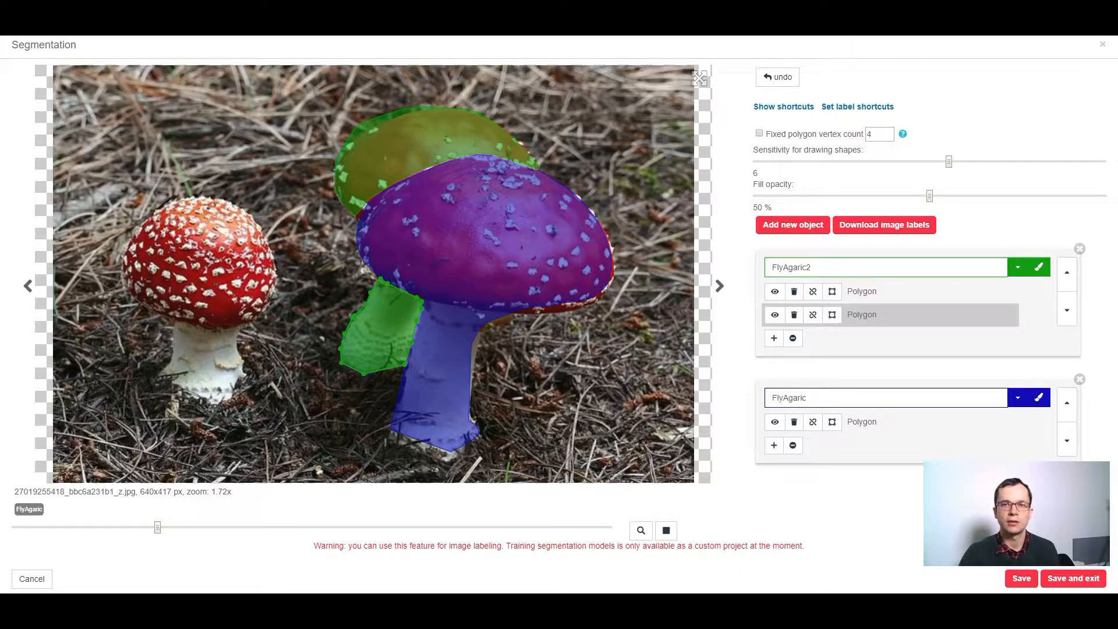
Draw two new FlyAgaric2 objects as small four-point polygons, one on the left mushroom's cap and one above it
click(224, 206)
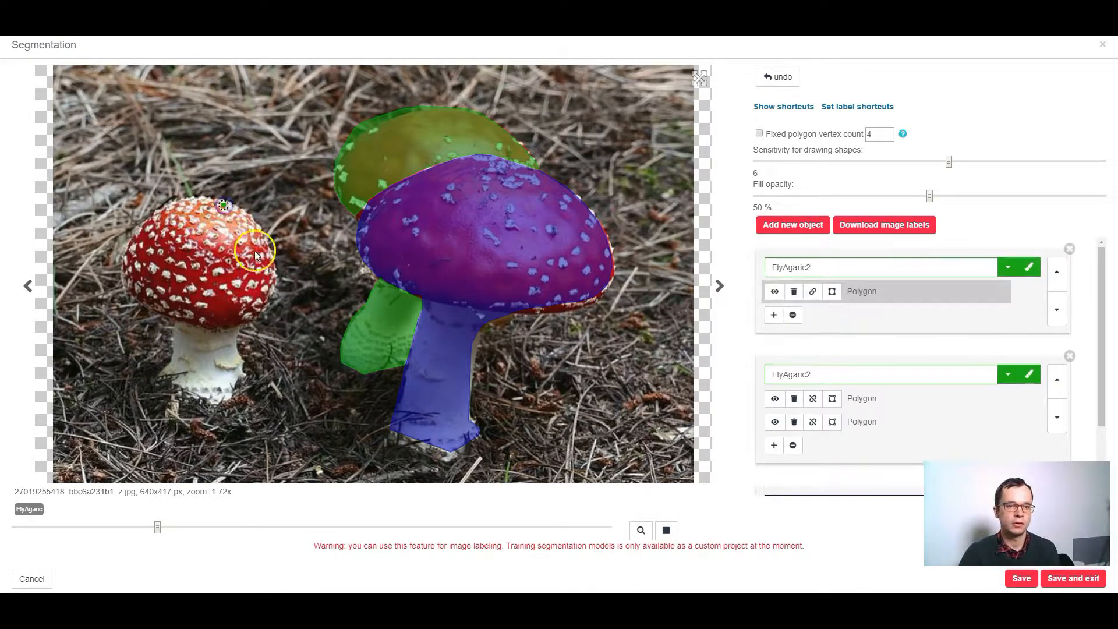
click(145, 274)
double_click(144, 203)
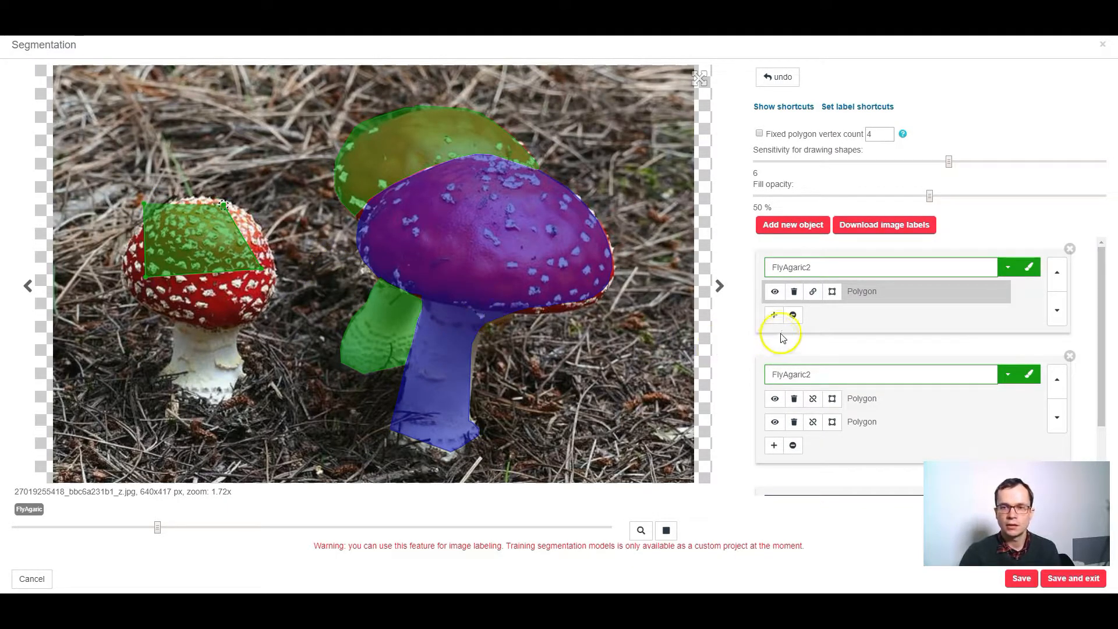
click(795, 227)
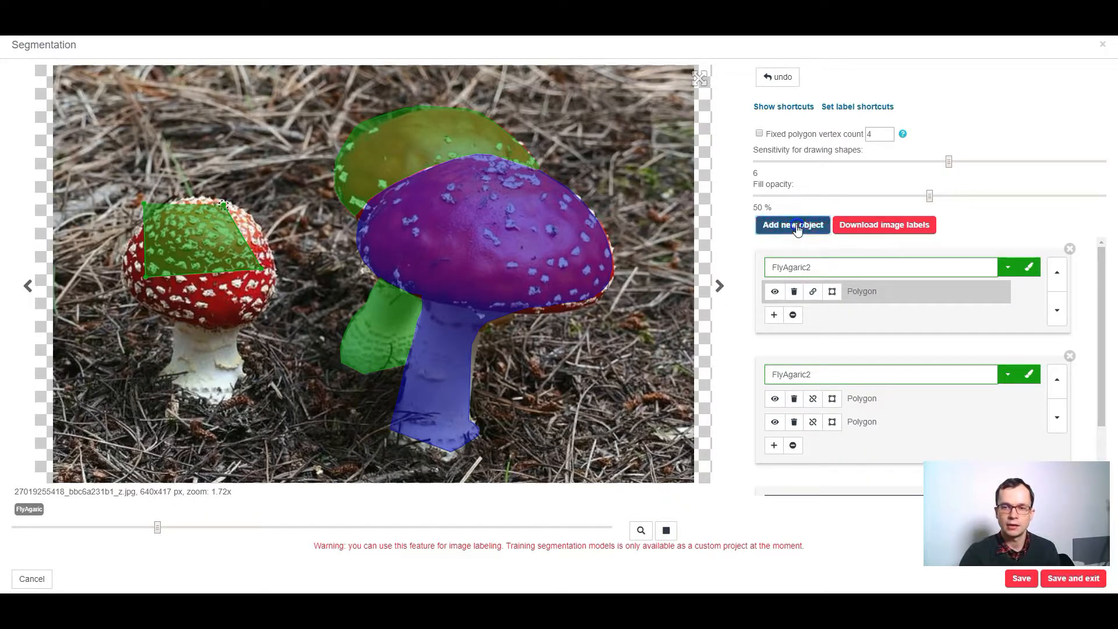
click(228, 119)
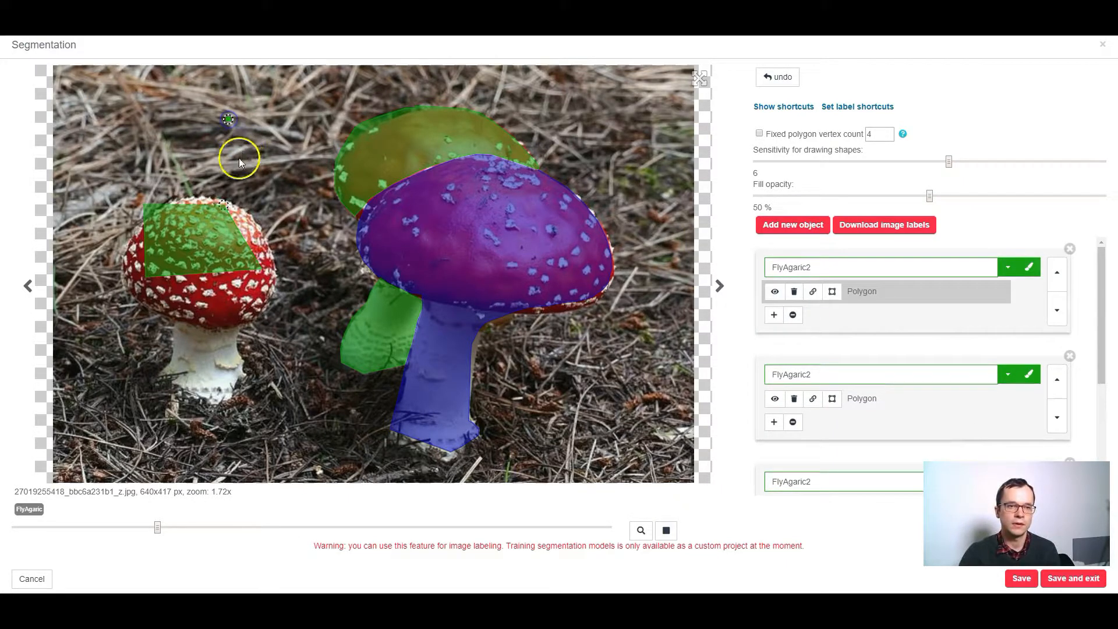
click(159, 160)
click(147, 118)
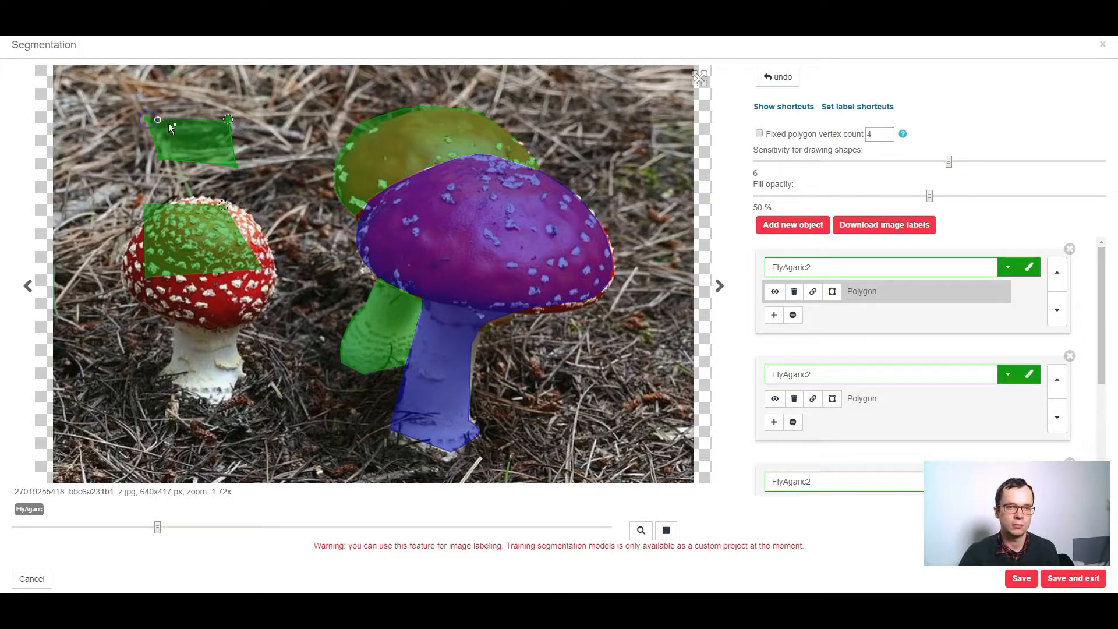
Delete the two small FlyAgaric2 objects on and above the left mushroom
click(1069, 248)
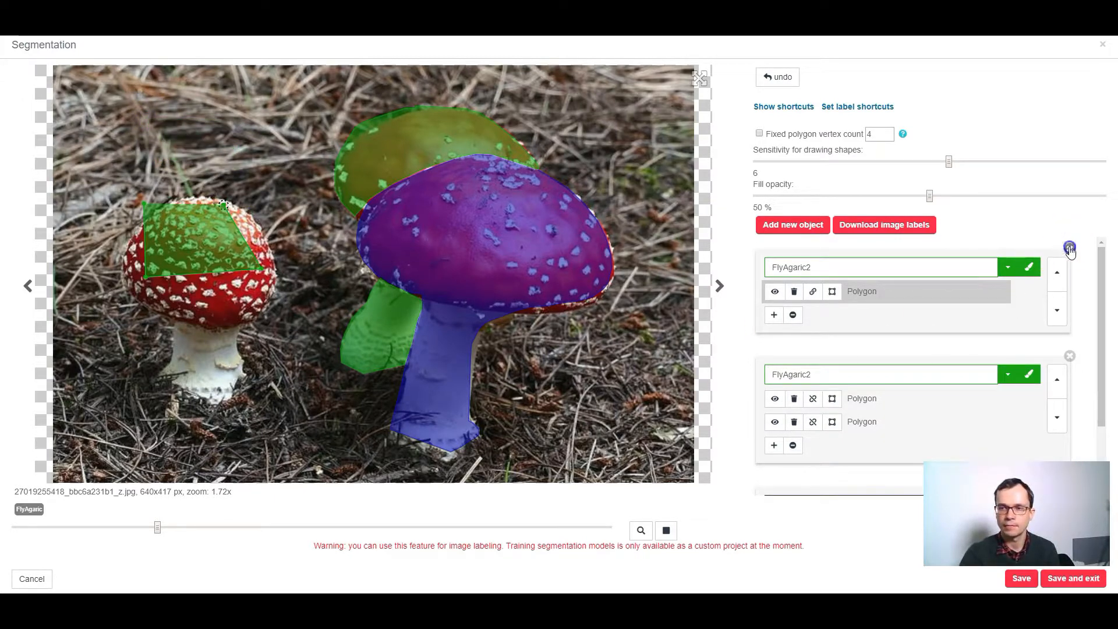
click(1068, 248)
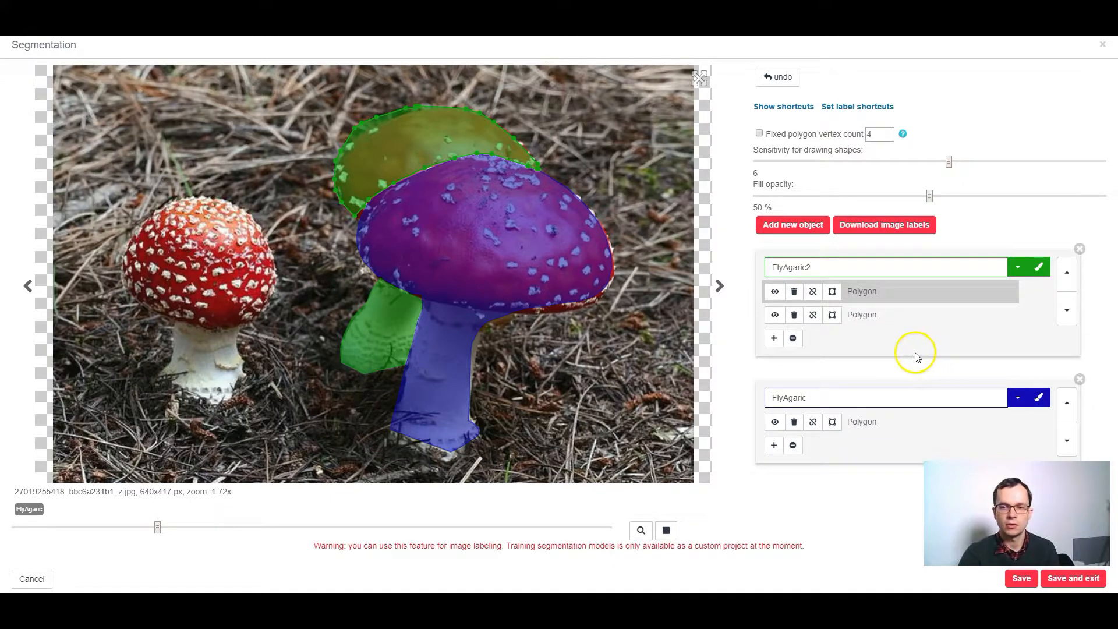
Add a third polygon to the existing FlyAgaric2 object over the left mushroom's cap, and delete that polygon again
click(773, 340)
click(275, 228)
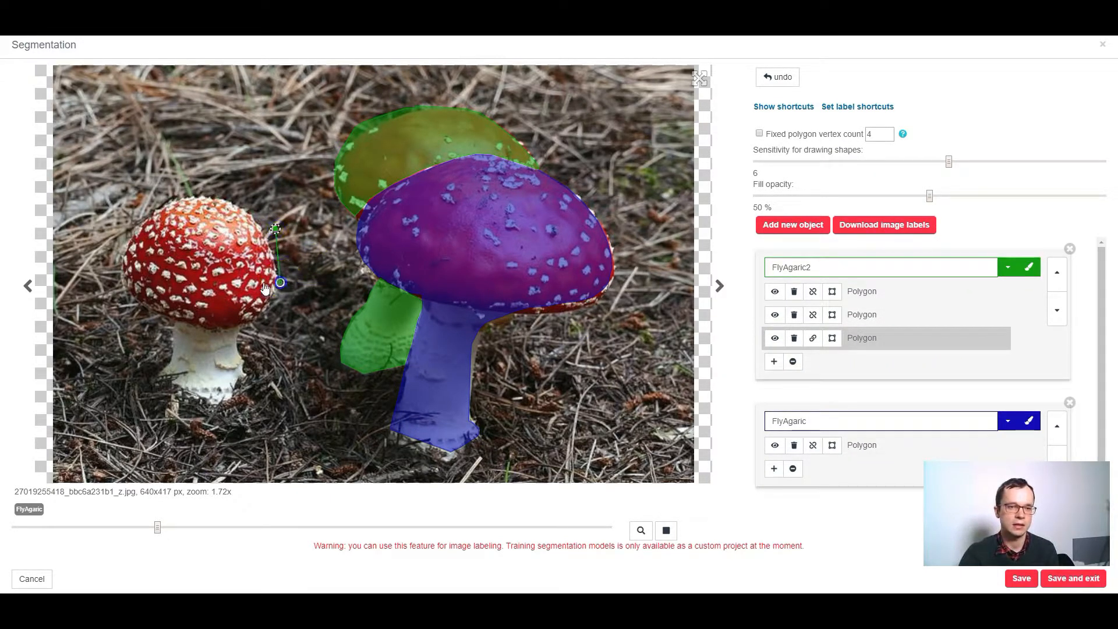
click(280, 282)
click(184, 270)
click(188, 226)
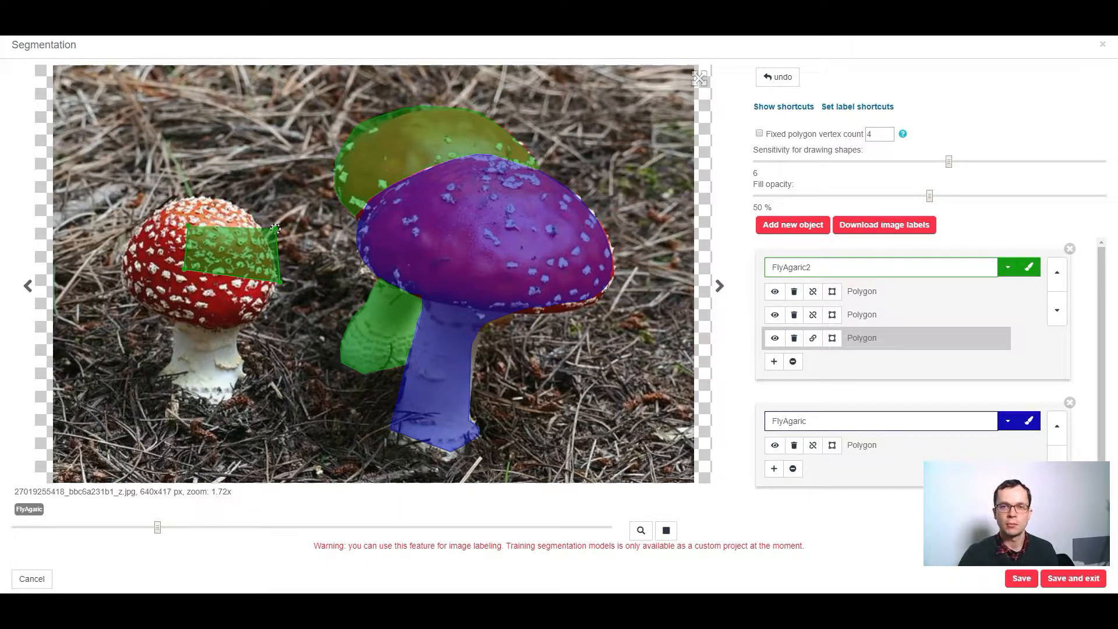
click(793, 339)
Add a separate new FlyAgaric2 object and draw a four-point polygon over the upper part of the left mushroom
click(798, 227)
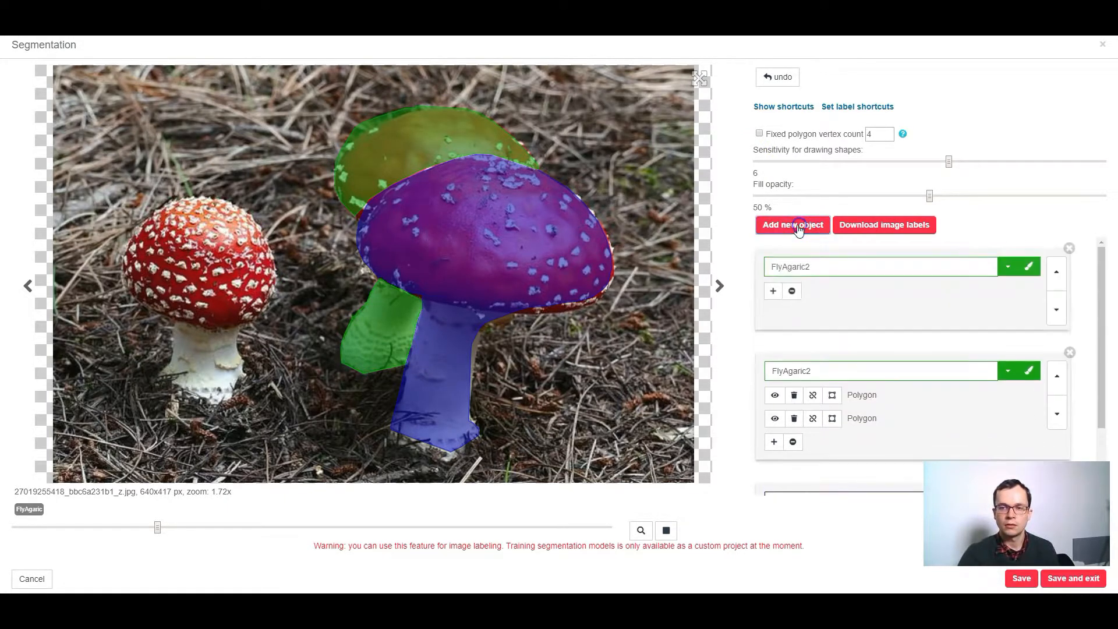
click(245, 179)
click(270, 249)
click(140, 232)
click(174, 179)
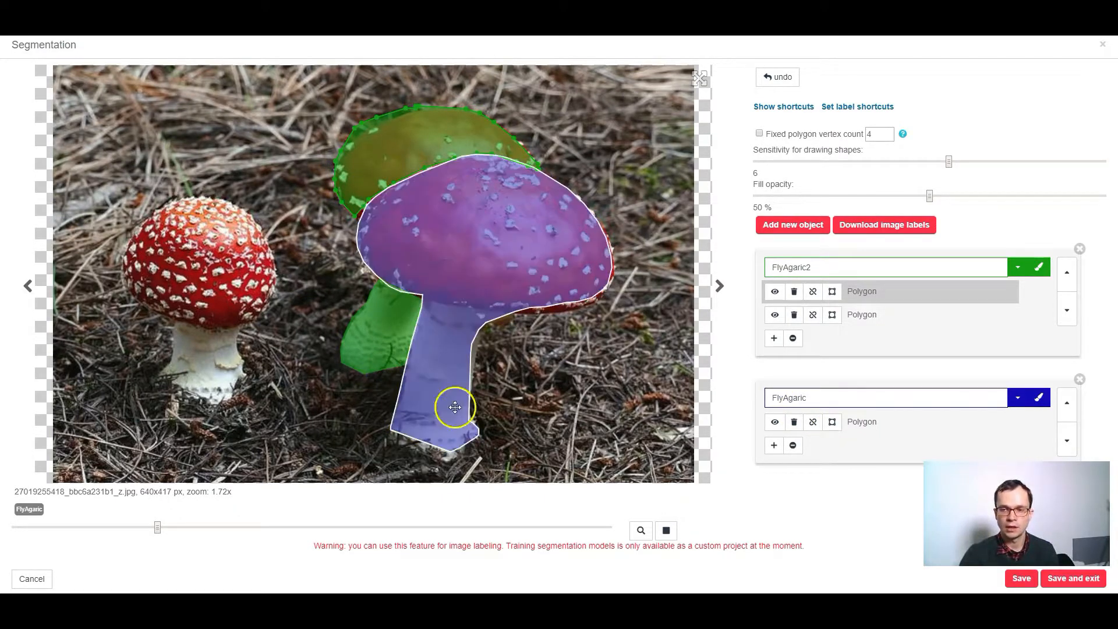
Change the label of the two-polygon FlyAgaric2 object behind the large mushroom to FlyAgaric
click(831, 267)
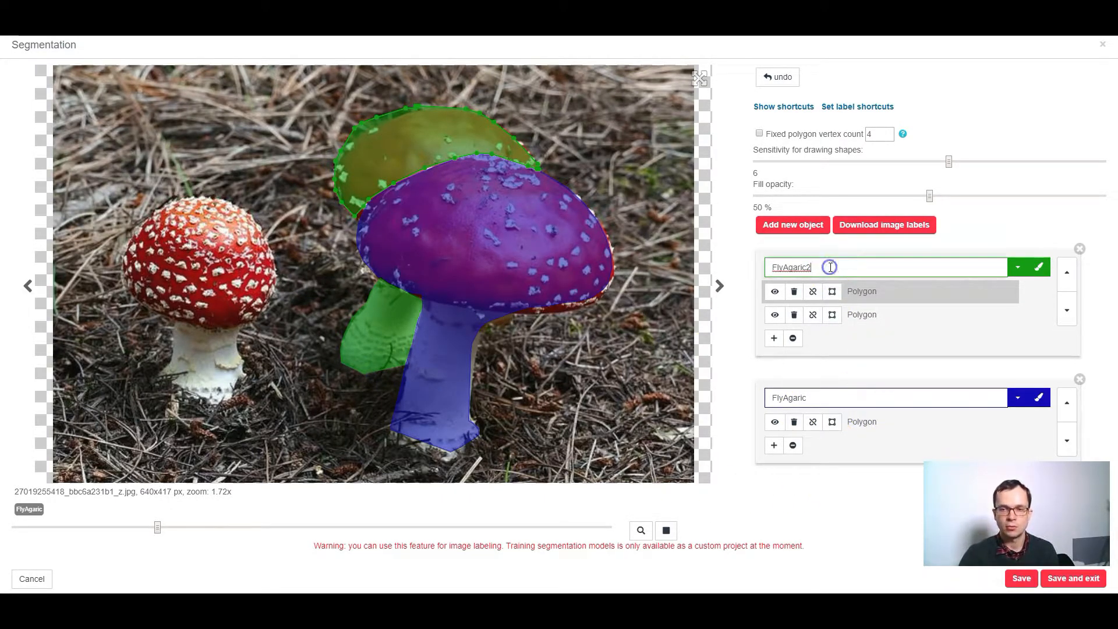
key(BackSpace)
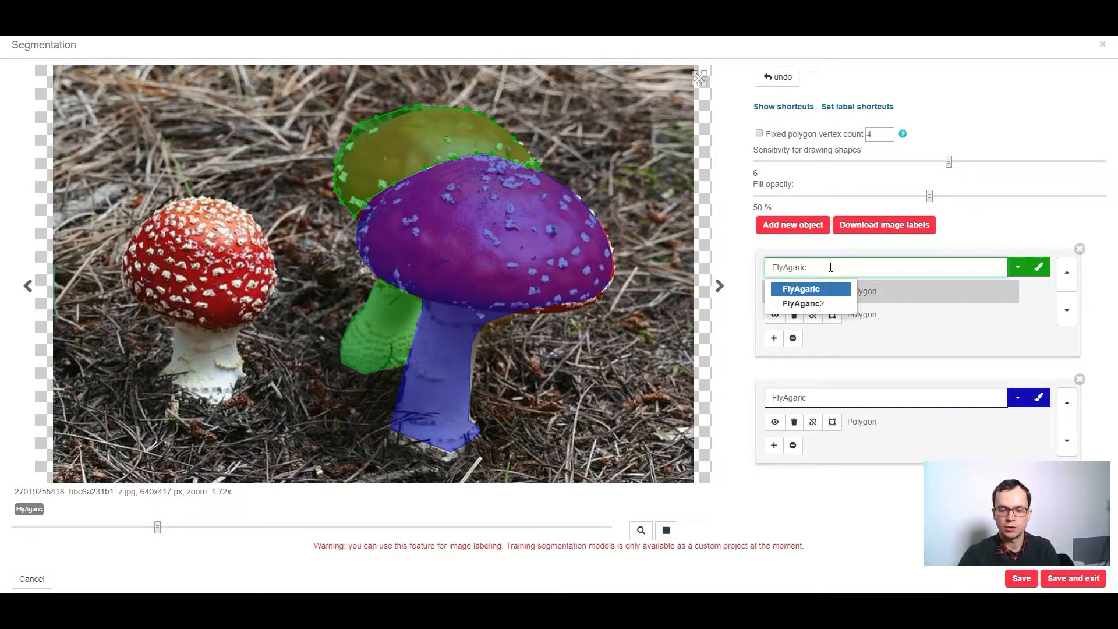
click(820, 290)
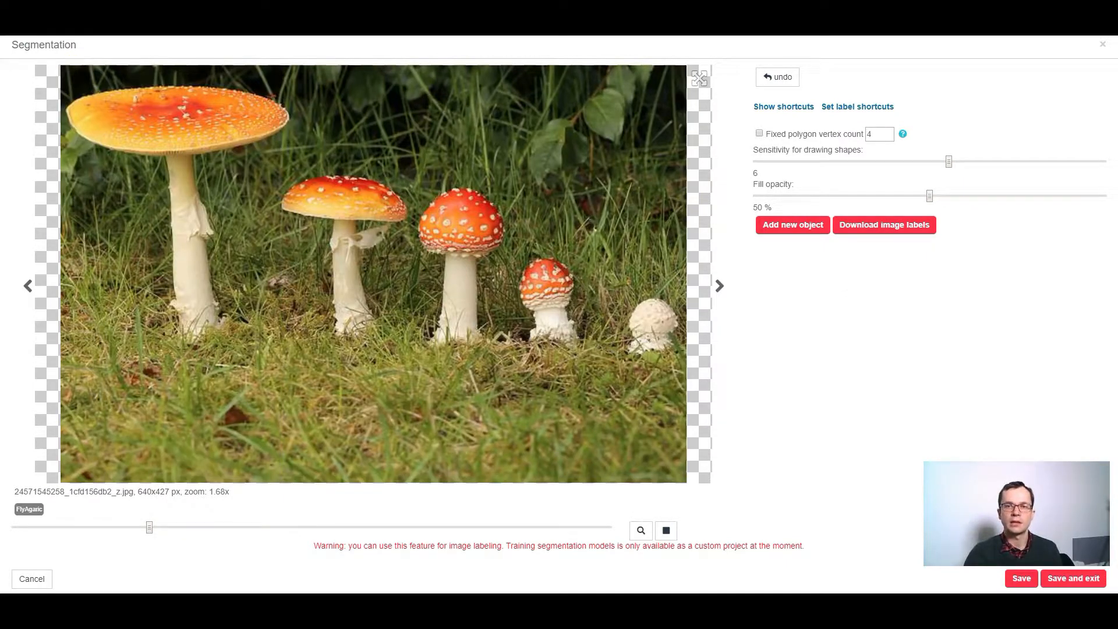
Enable the fixed polygon vertex count of 4 and draw a four-point FlyAgaric polygon over the small red mushroom, second from the right
click(760, 134)
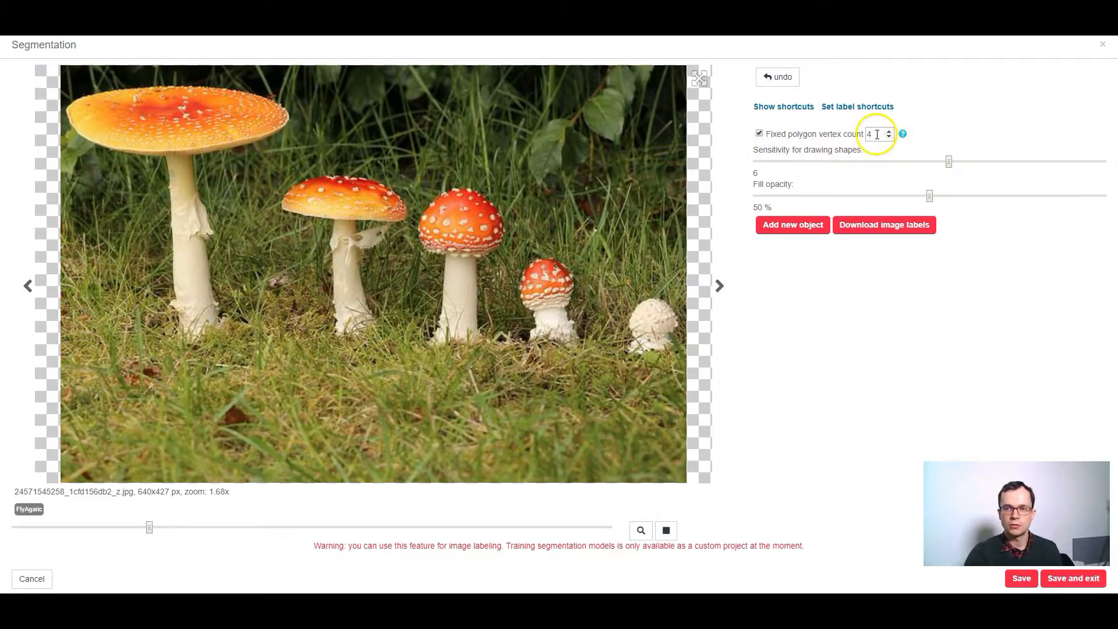
click(572, 263)
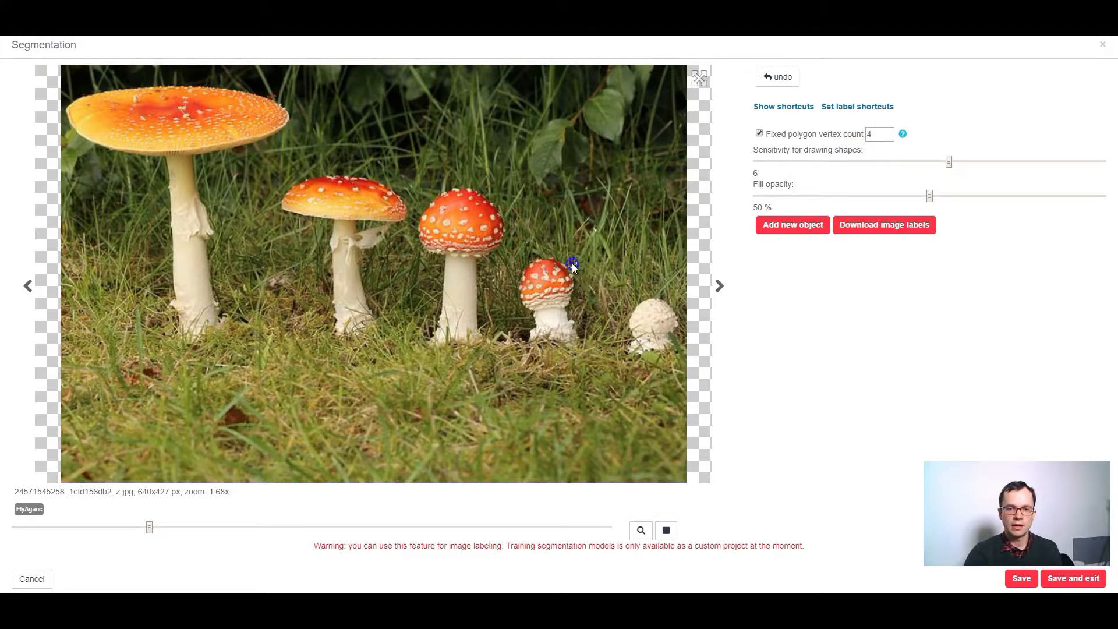
click(573, 333)
click(526, 332)
click(527, 261)
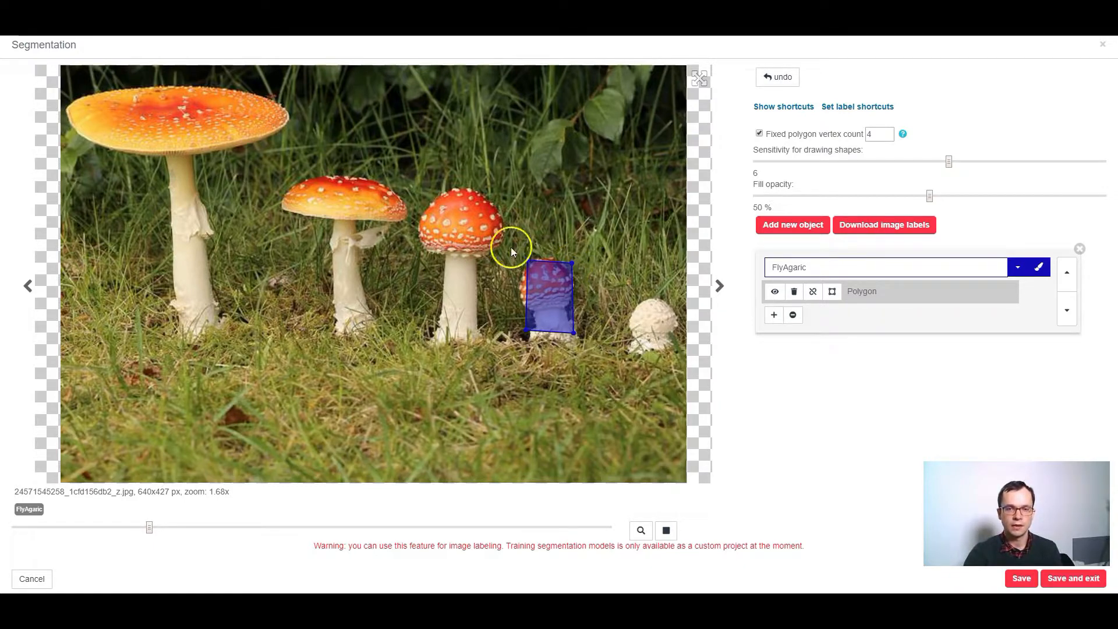
Draw separate four-point FlyAgaric polygons over the third and second mushrooms from the left
click(499, 216)
click(480, 351)
click(419, 337)
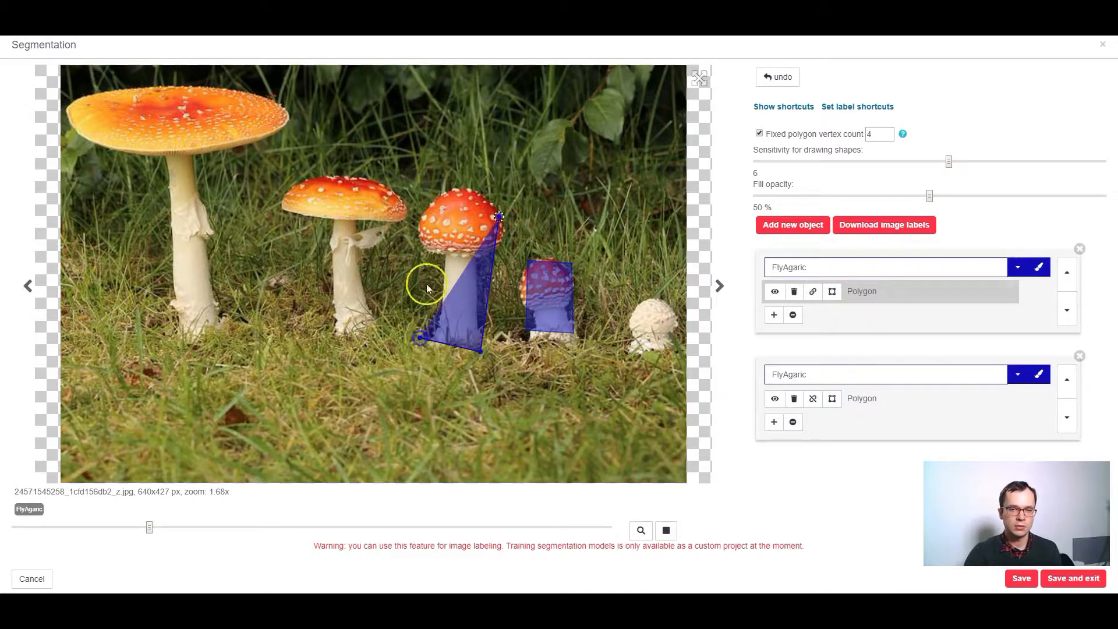
click(432, 202)
click(399, 197)
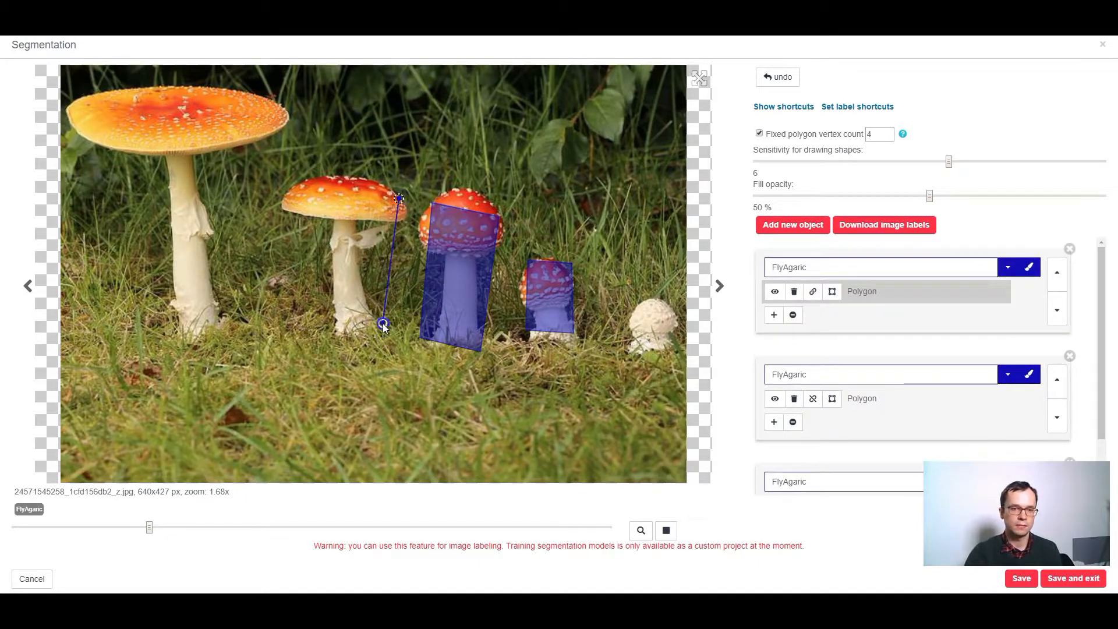
click(310, 315)
click(320, 183)
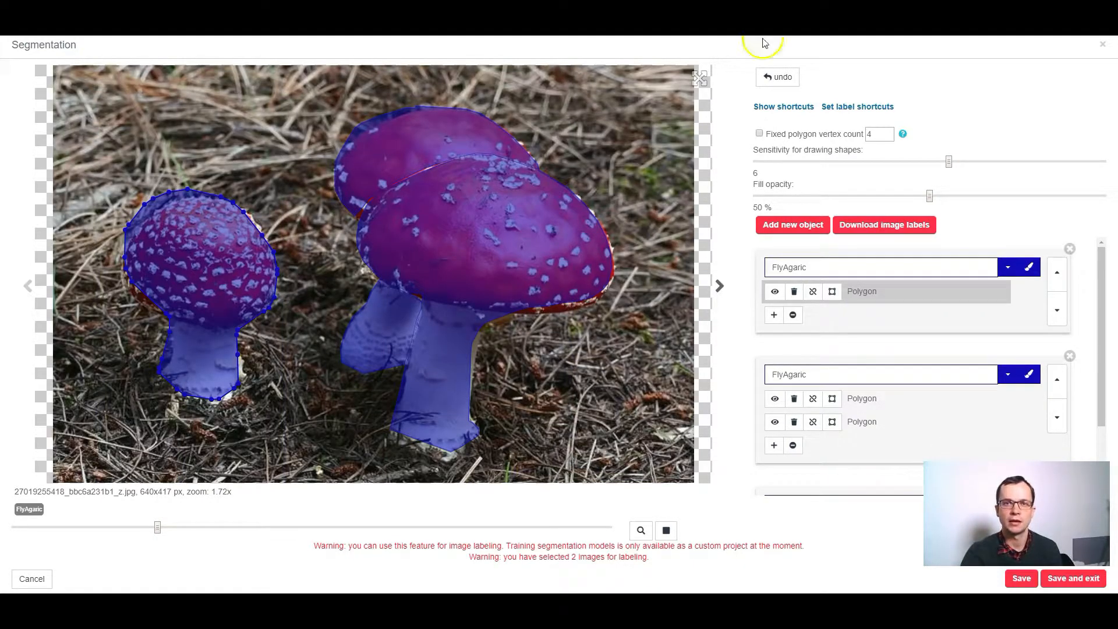
View the label shortcut settings and the list of keyboard shortcuts
click(841, 108)
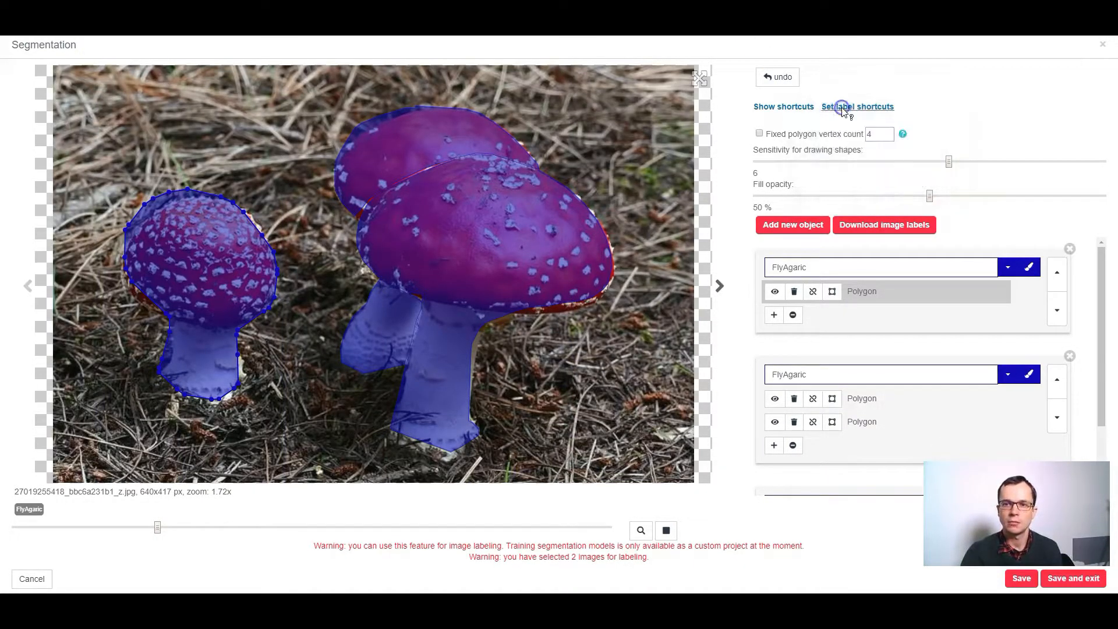
click(786, 106)
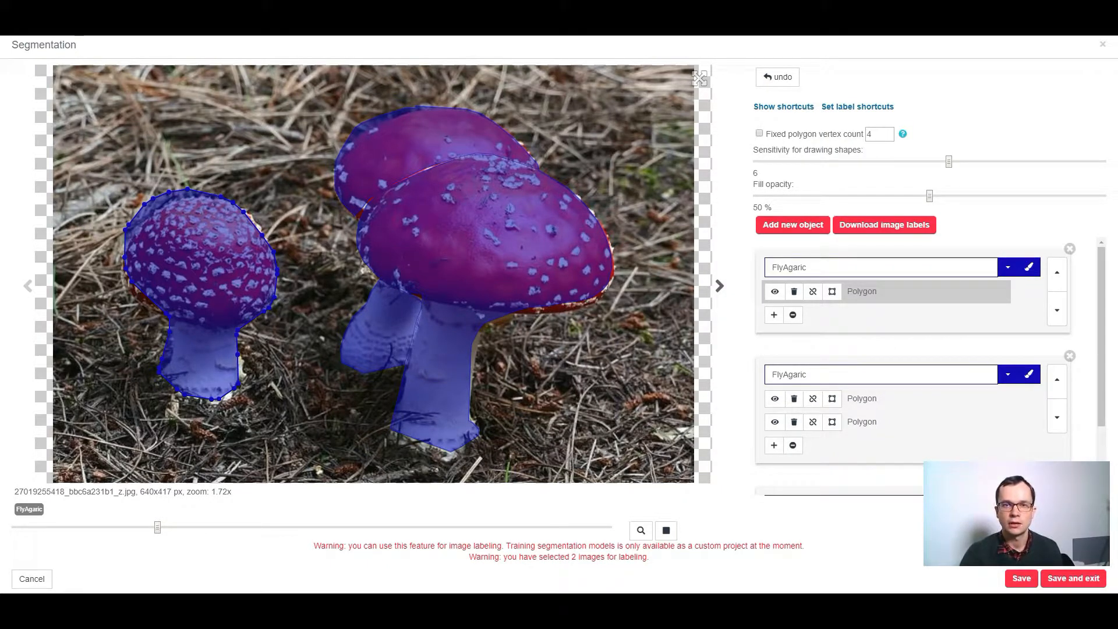
Download the image labels and open the downloaded ImageLabels (5).json file in Notepad
click(895, 225)
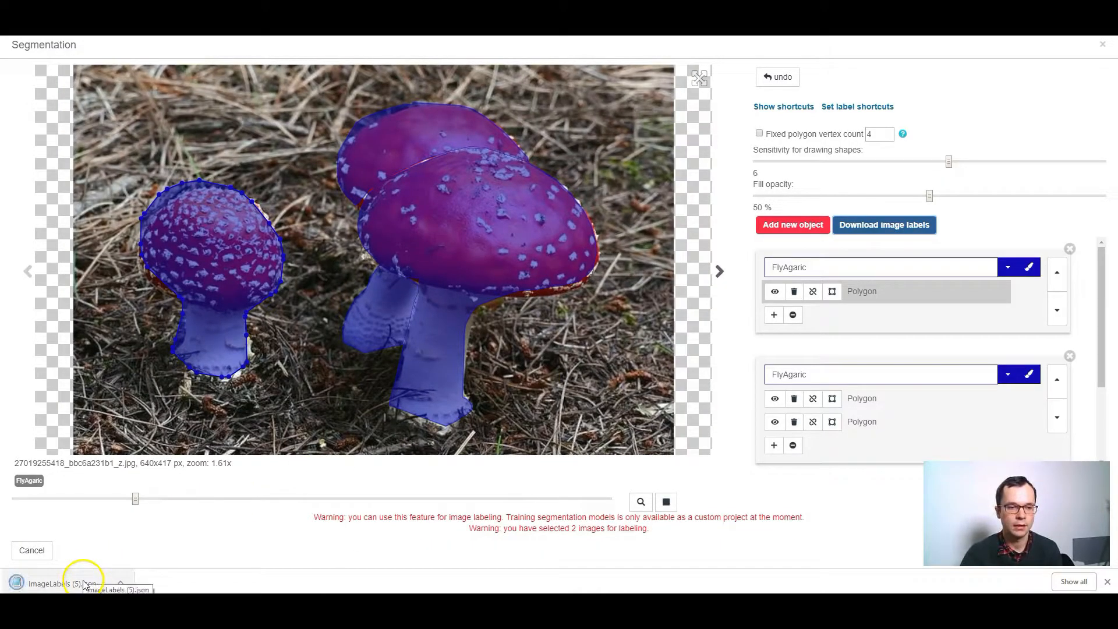
click(94, 583)
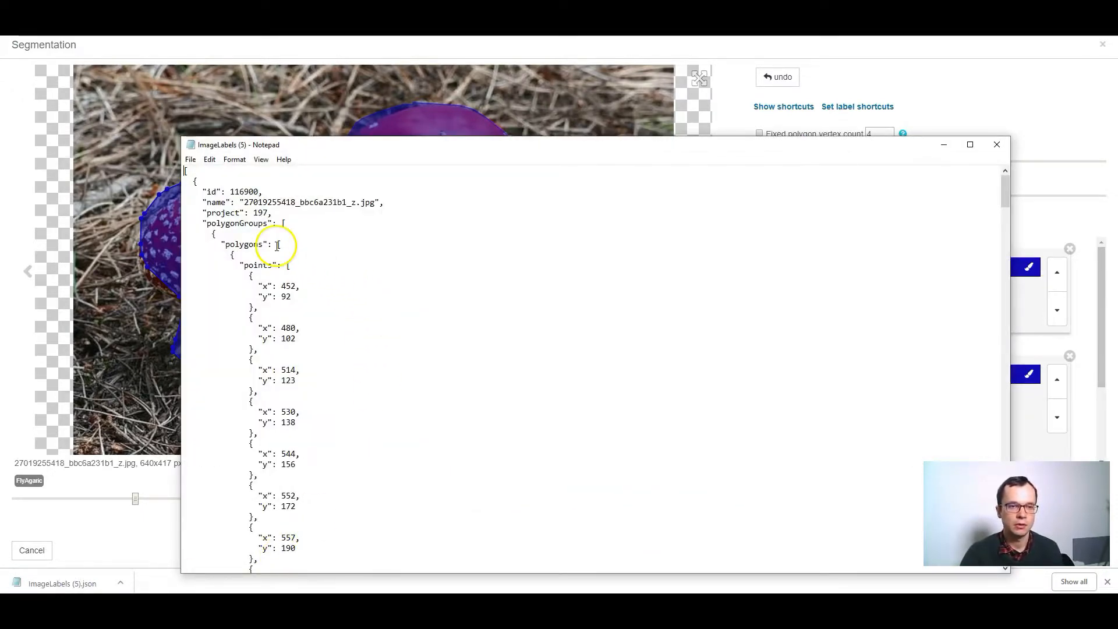
Examine the polygonGroups, point coordinates, polygon attributes and label entry in the JSON file
drag(275, 225, 226, 224)
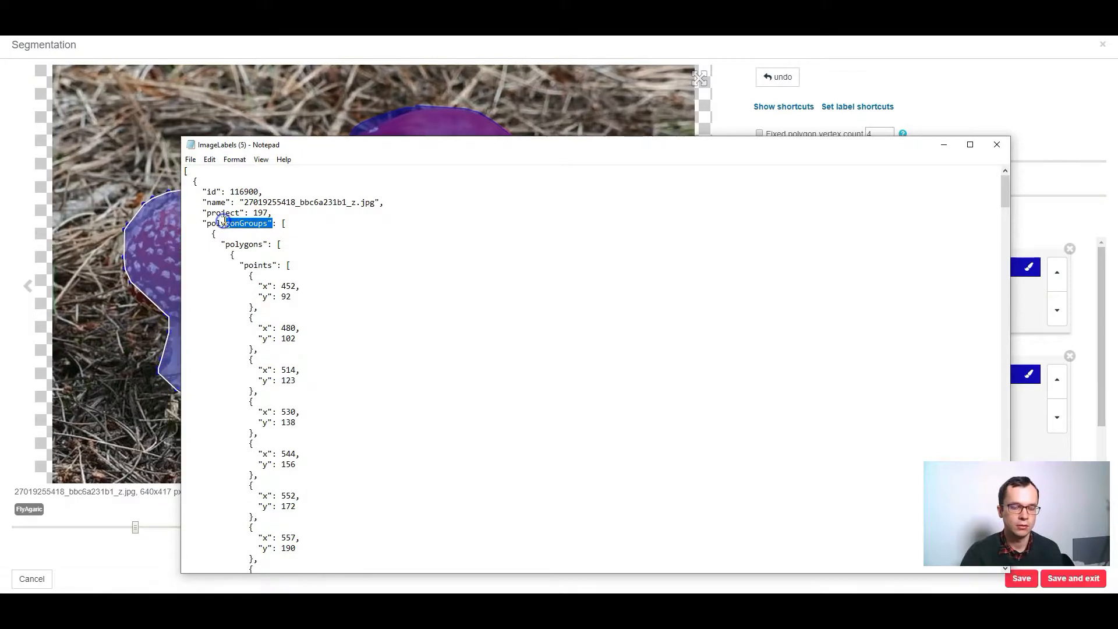
click(263, 269)
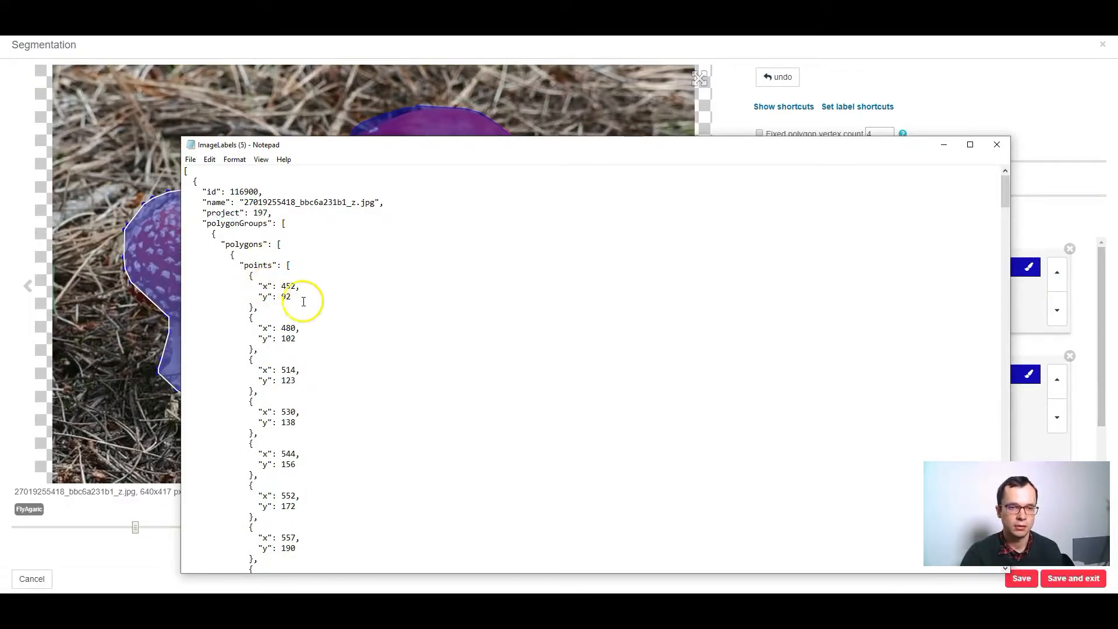
scroll(324, 314, down, 20)
scroll(326, 315, down, 20)
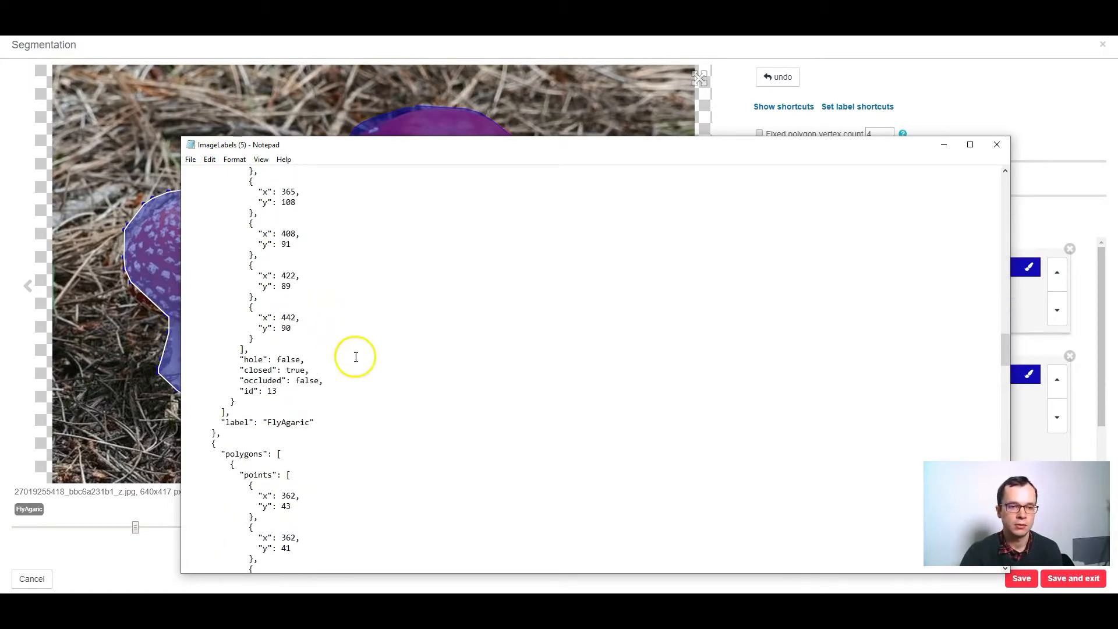
click(314, 423)
drag(314, 423, 220, 420)
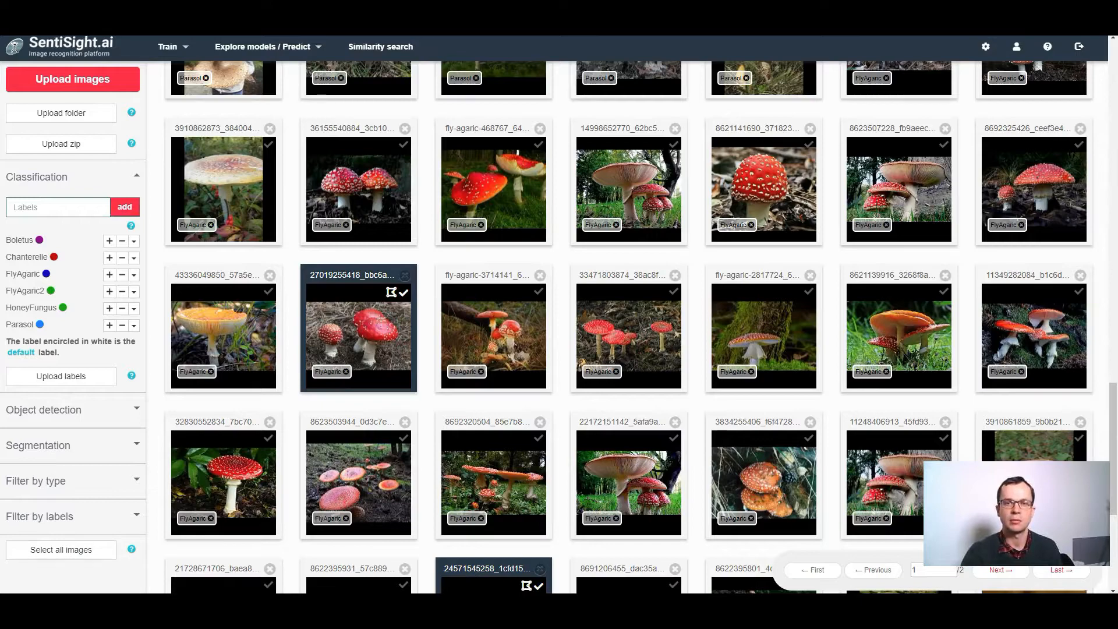
View the options for uploading labels to the project's images, and dismiss them without uploading anything
click(61, 375)
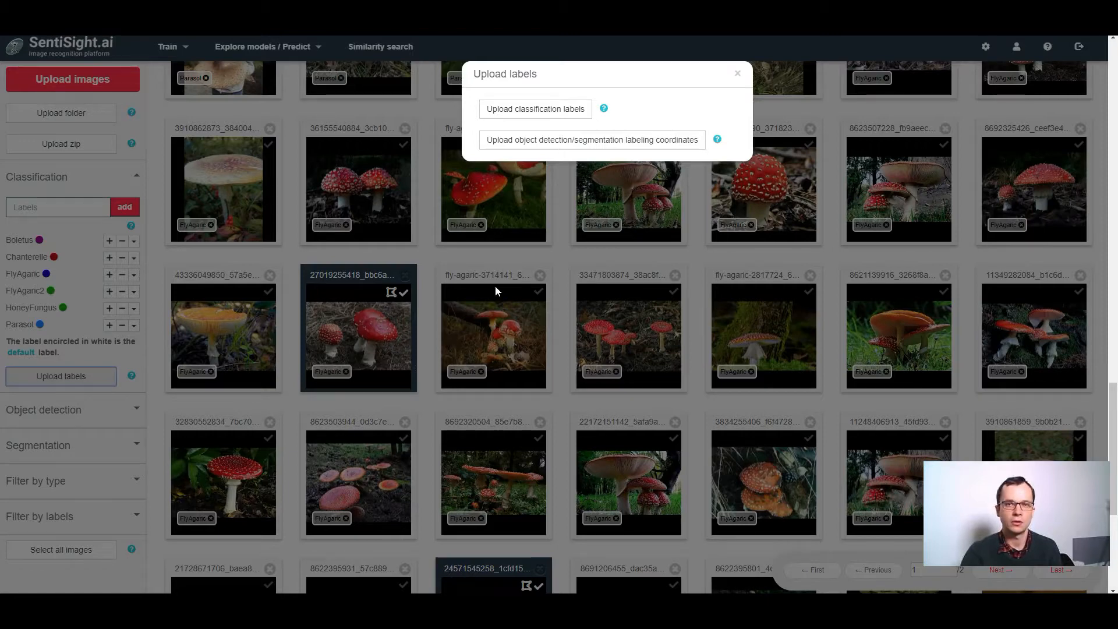
click(495, 285)
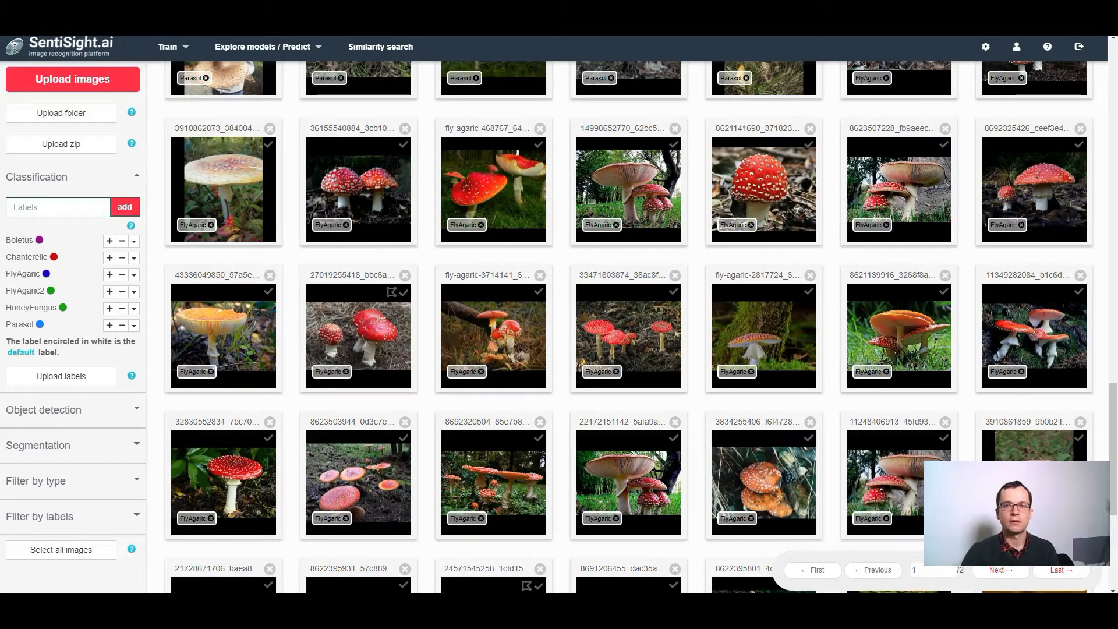